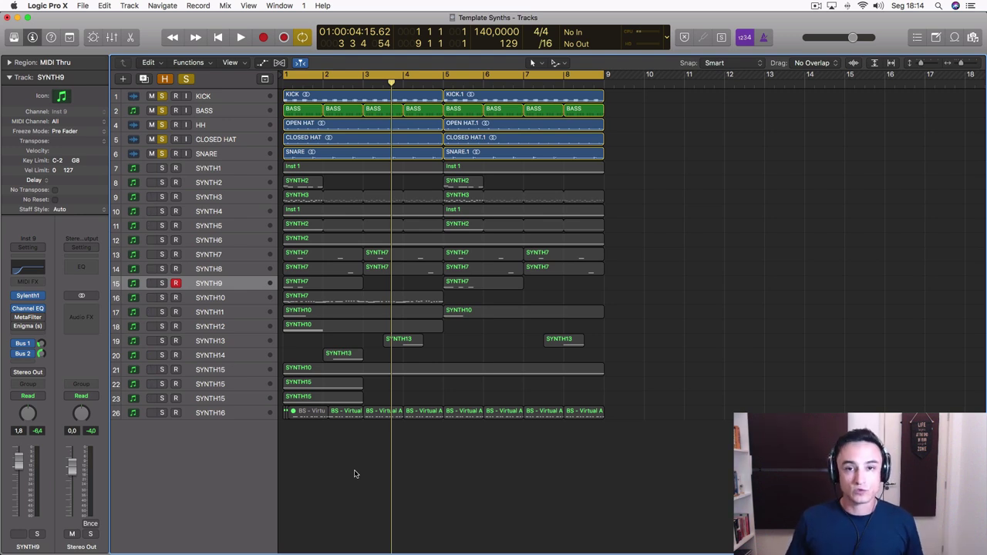
# - Turn off solo on the HH, CLOSED HAT, SNARE and BASS tracks and move the BASS track directly below SNARE
pyautogui.click(163, 156)
pyautogui.moveTo(162, 126); pyautogui.dragTo(161, 139)
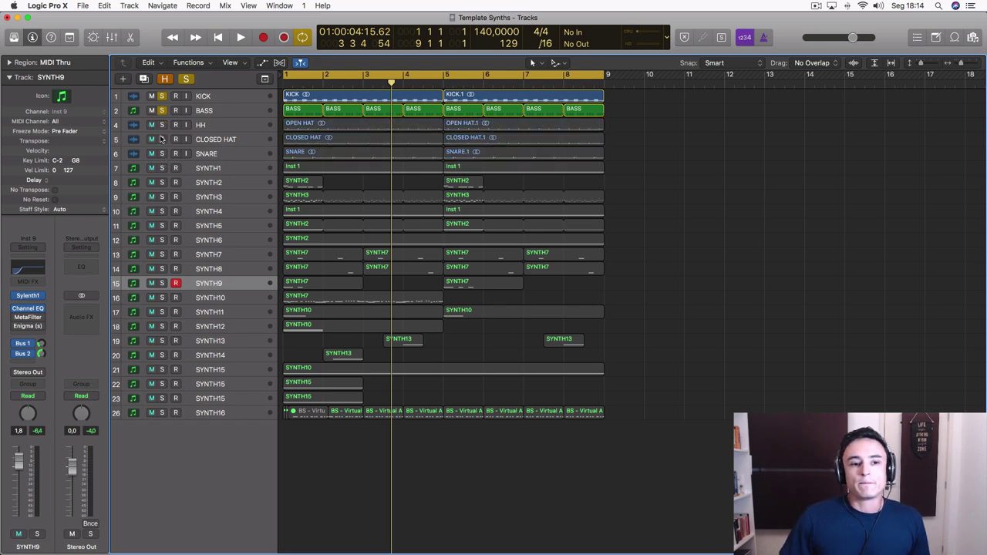
pyautogui.click(209, 125)
pyautogui.click(214, 113)
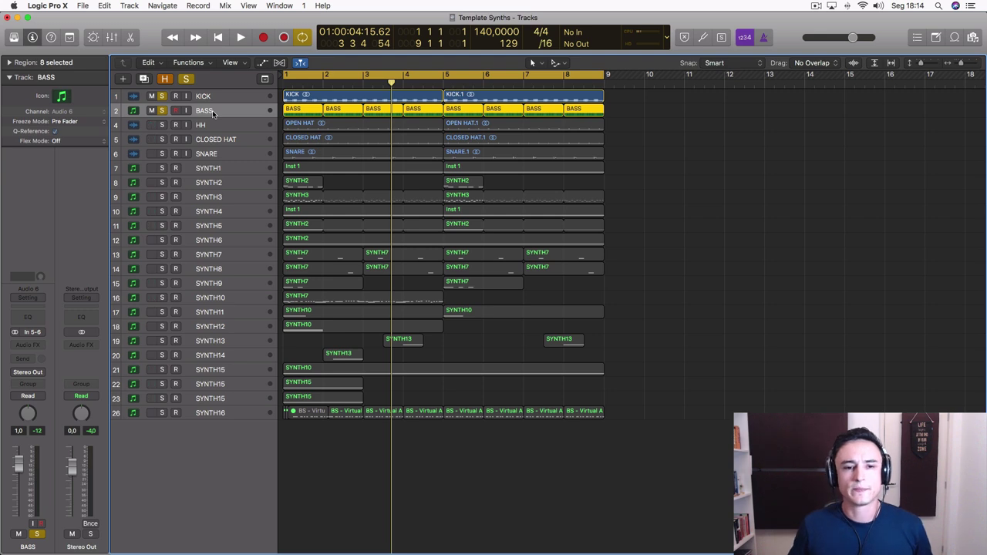
pyautogui.click(161, 111)
pyautogui.moveTo(206, 120); pyautogui.dragTo(204, 156)
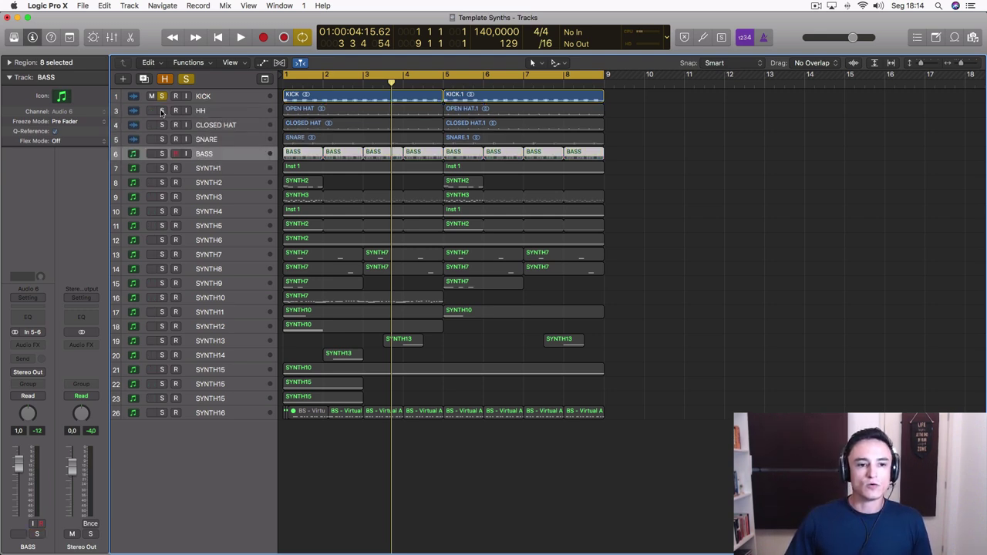
# - Solo the HH, CLOSED HAT and SNARE tracks together with the KICK track
pyautogui.click(215, 101)
pyautogui.click(162, 112)
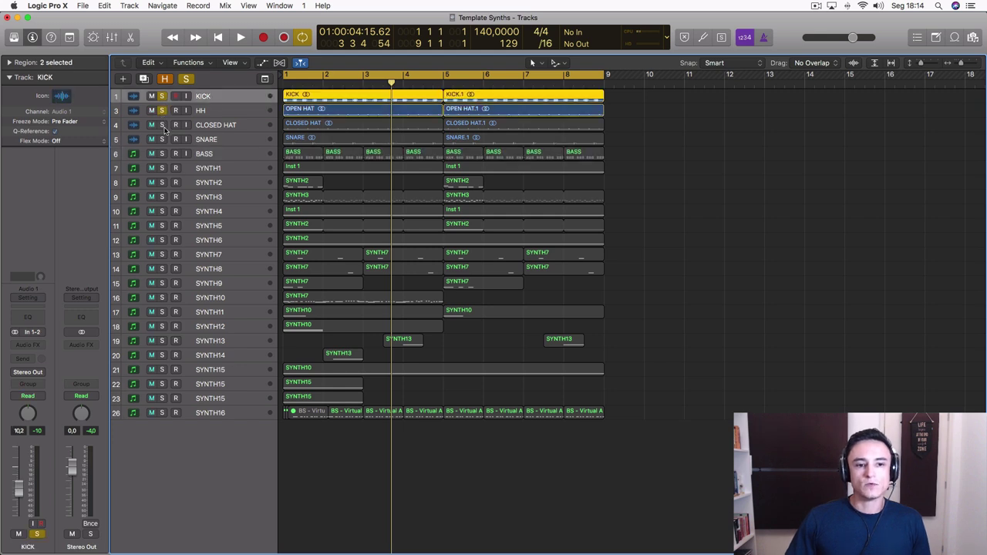
pyautogui.click(162, 125)
pyautogui.click(162, 139)
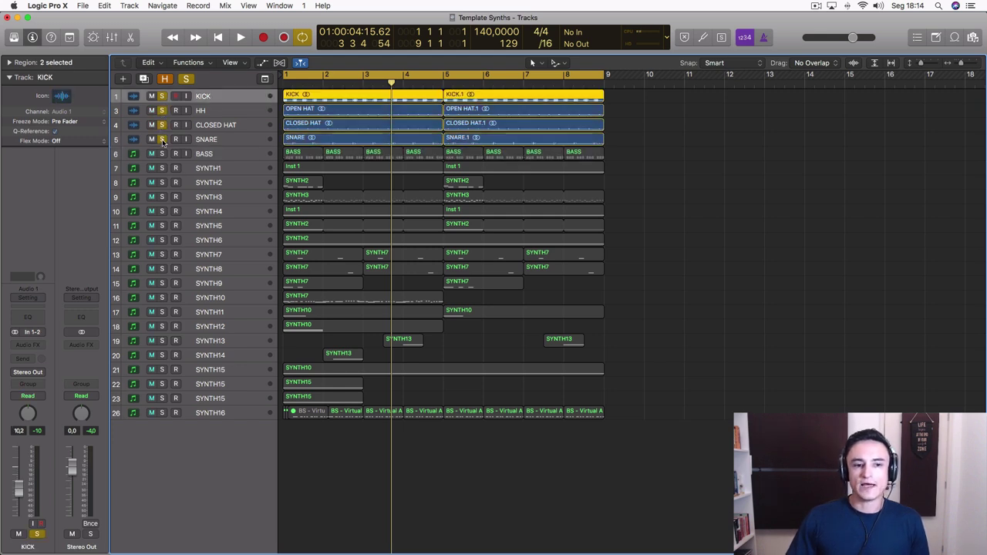
pyautogui.click(241, 138)
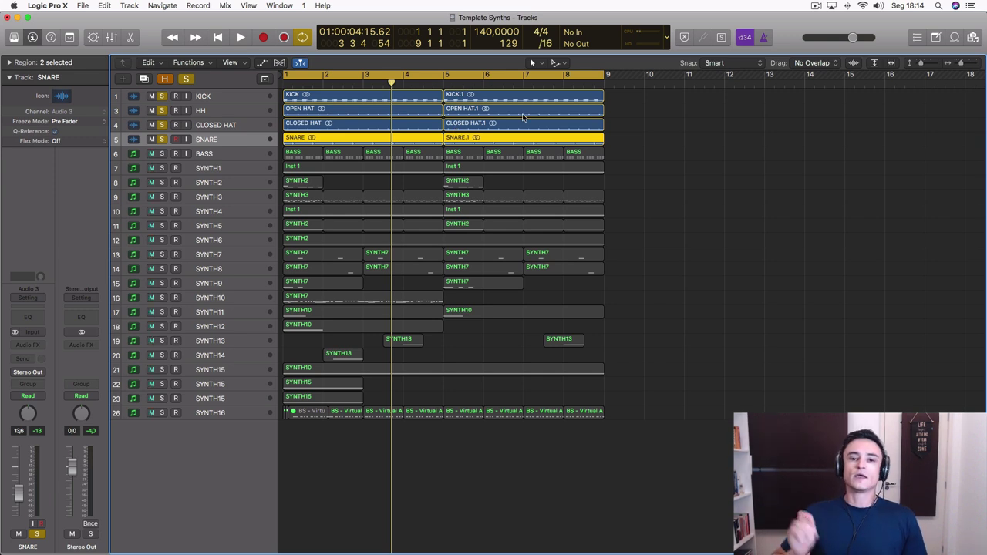
# - Play the soloed drum tracks, restarting once from the beginning of the project
pyautogui.press('space')
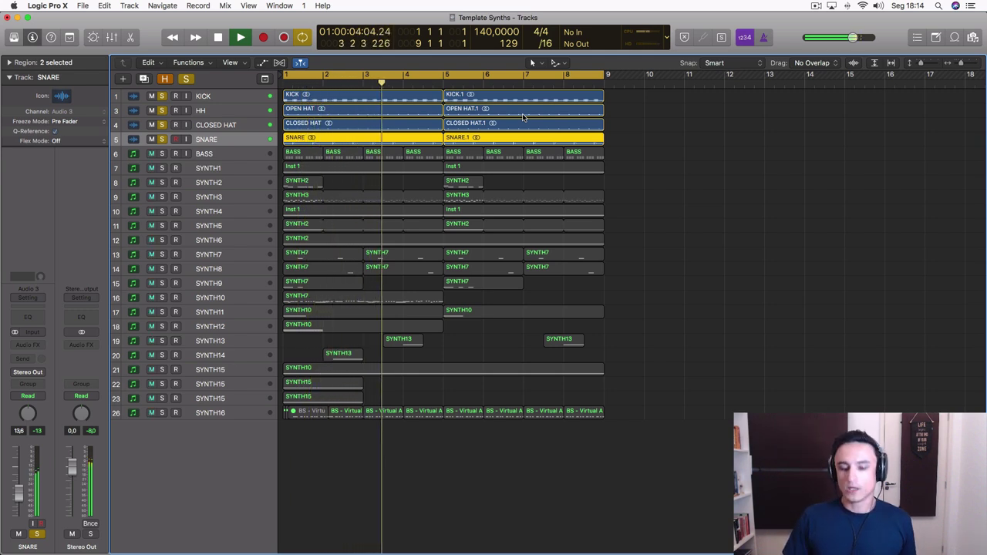
pyautogui.press('space')
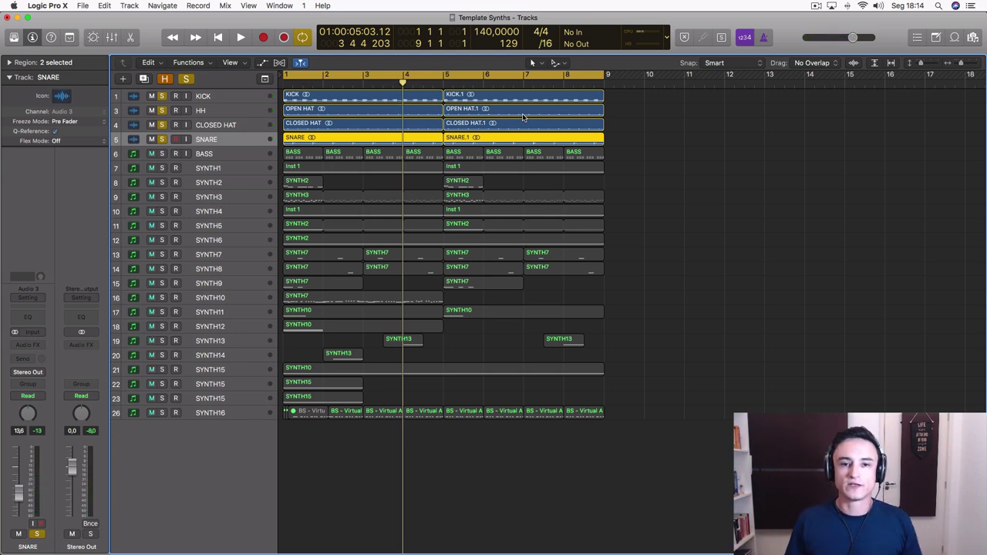
pyautogui.press('Return')
pyautogui.press('space')
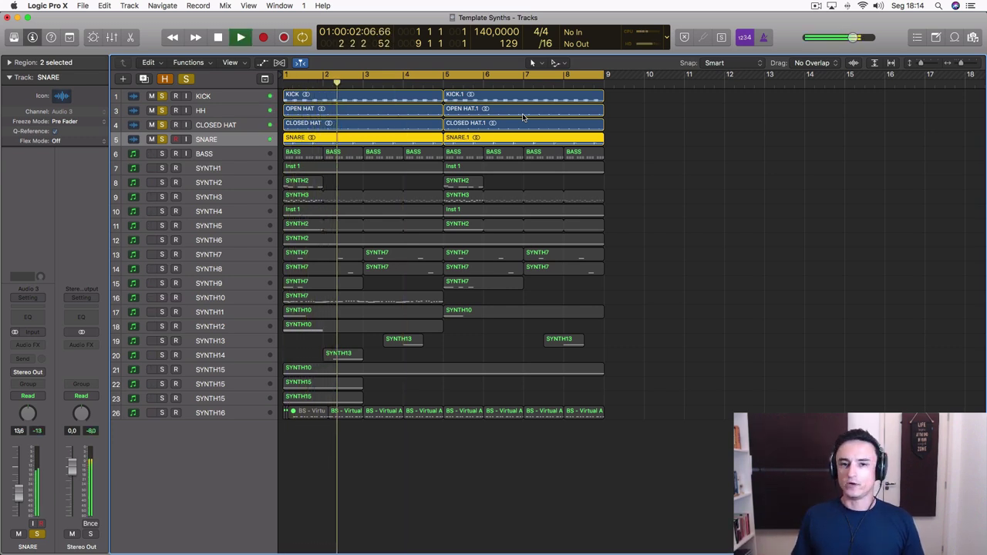
pyautogui.press('space')
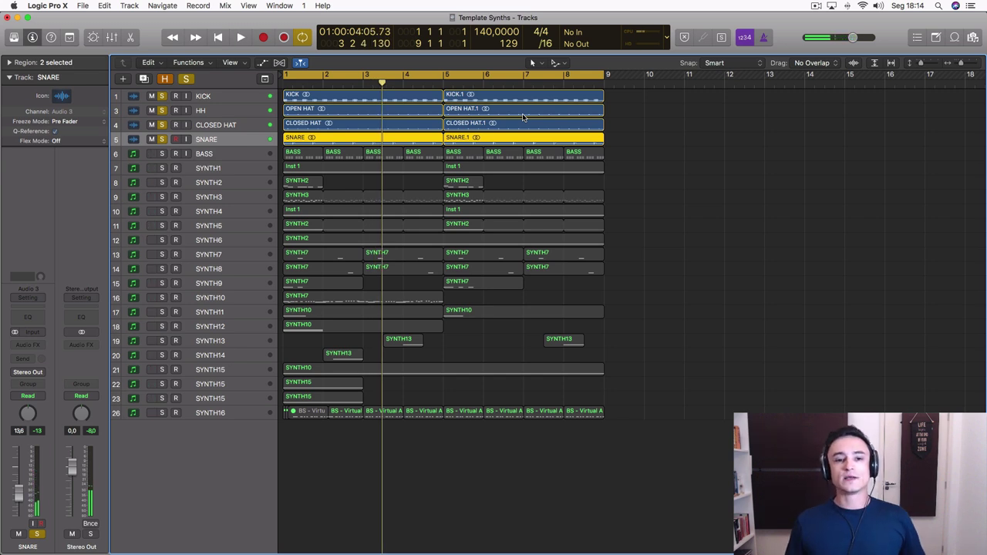
# - Add the BASS track to the soloed drums and play the groove
pyautogui.click(229, 155)
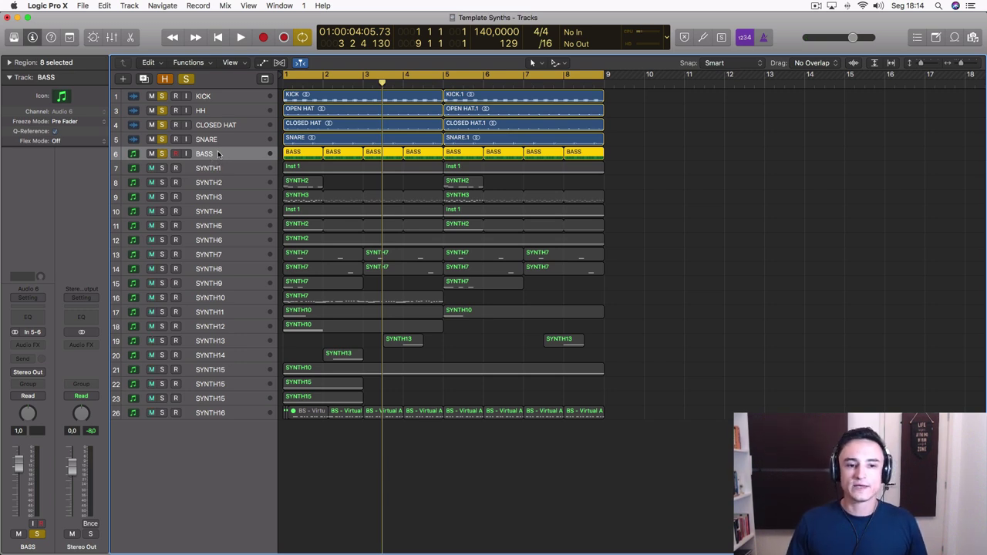
pyautogui.press('space')
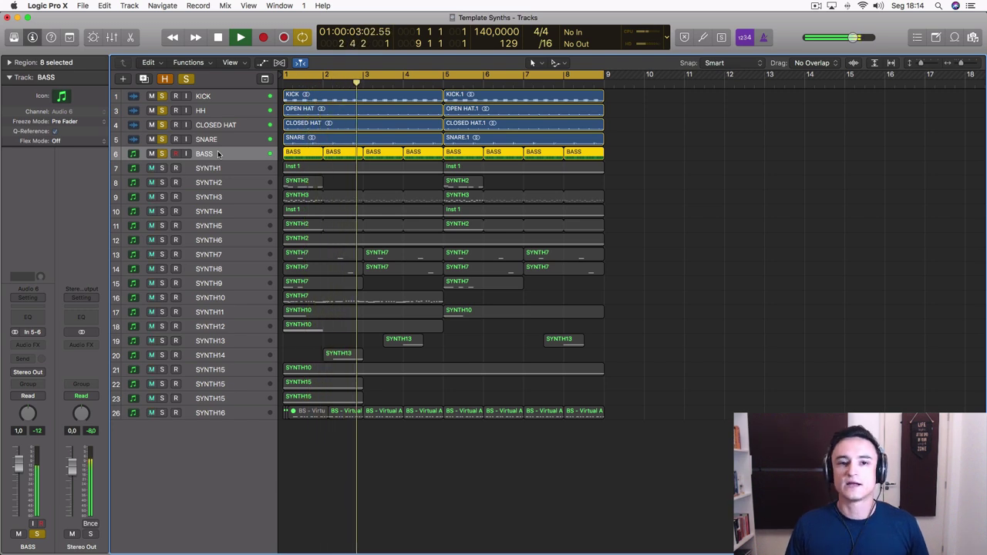
pyautogui.press('space')
# - Audition SYNTH1 soloed with the drums and bass while viewing its Sylenth1 settings, and close the plug-in window
pyautogui.click(220, 168)
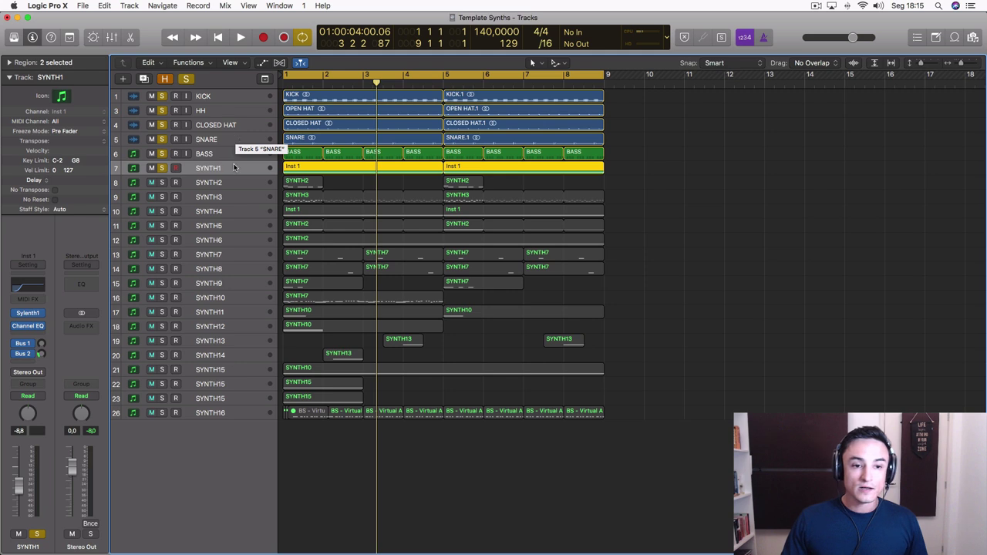
pyautogui.hscroll(1, 220, 168)
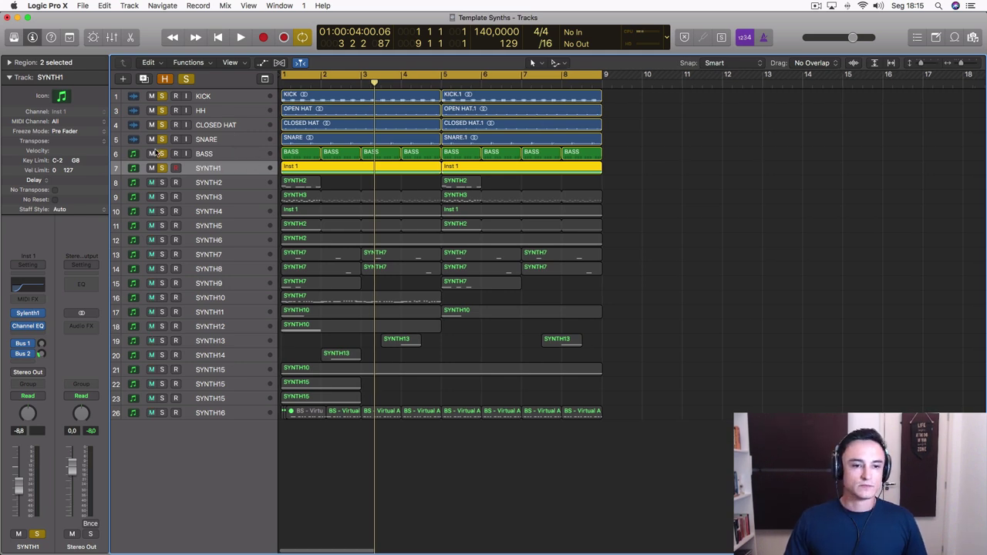
pyautogui.click(33, 317)
pyautogui.moveTo(255, 57); pyautogui.dragTo(646, 69)
pyautogui.press('space')
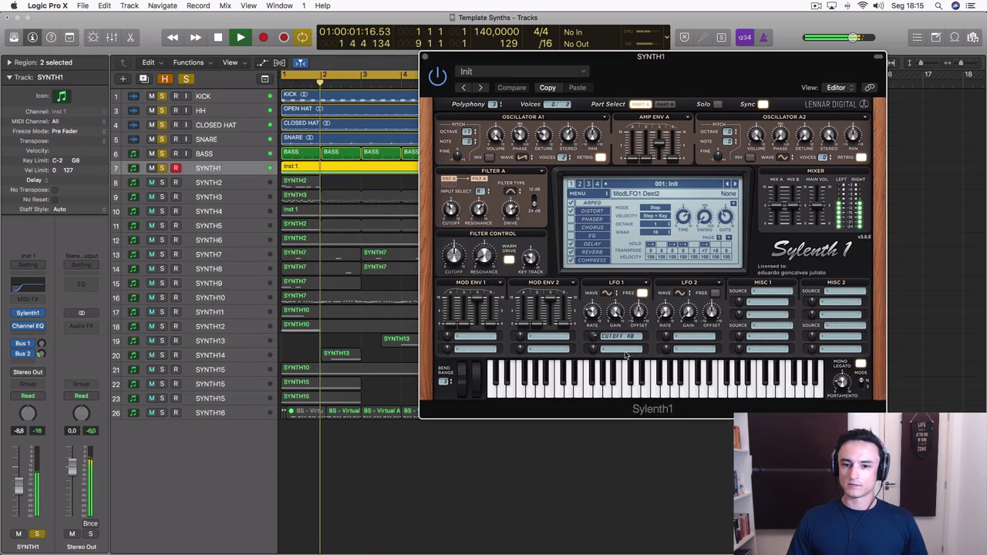
pyautogui.press('space')
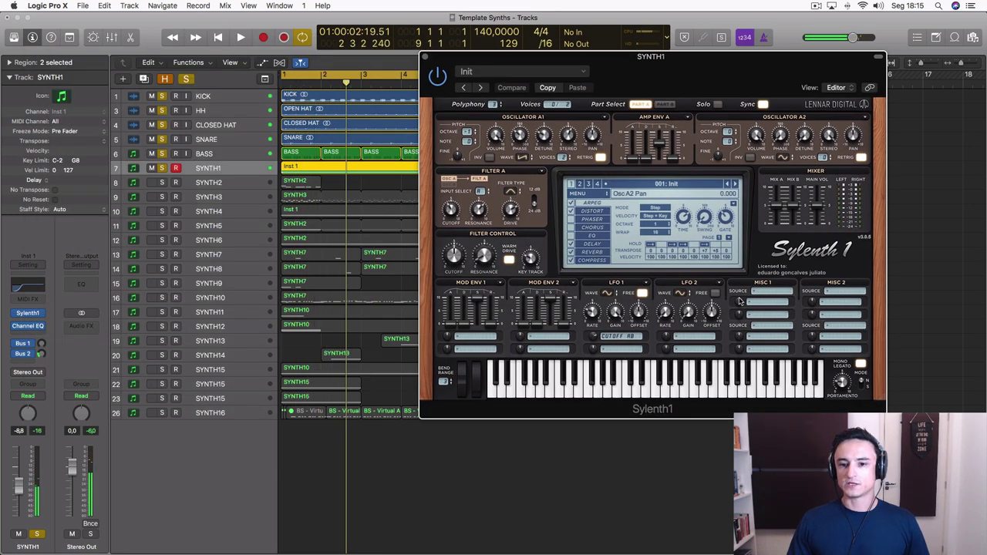
pyautogui.press('space')
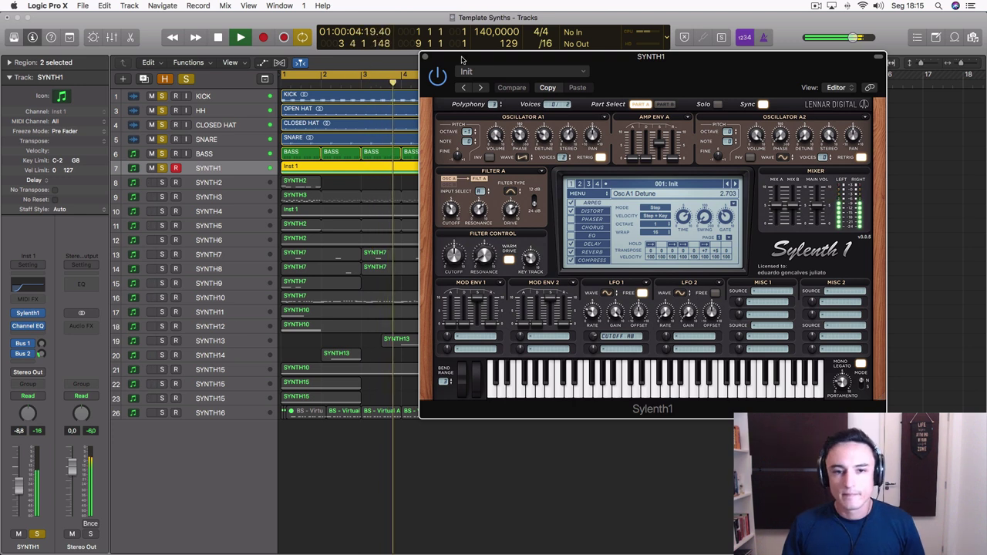
pyautogui.click(423, 58)
# - Switch the synth solo from SYNTH1 to SYNTH2, audition it with its Sylenth1 settings in view, and close the plug-in window
pyautogui.click(162, 167)
pyautogui.click(240, 180)
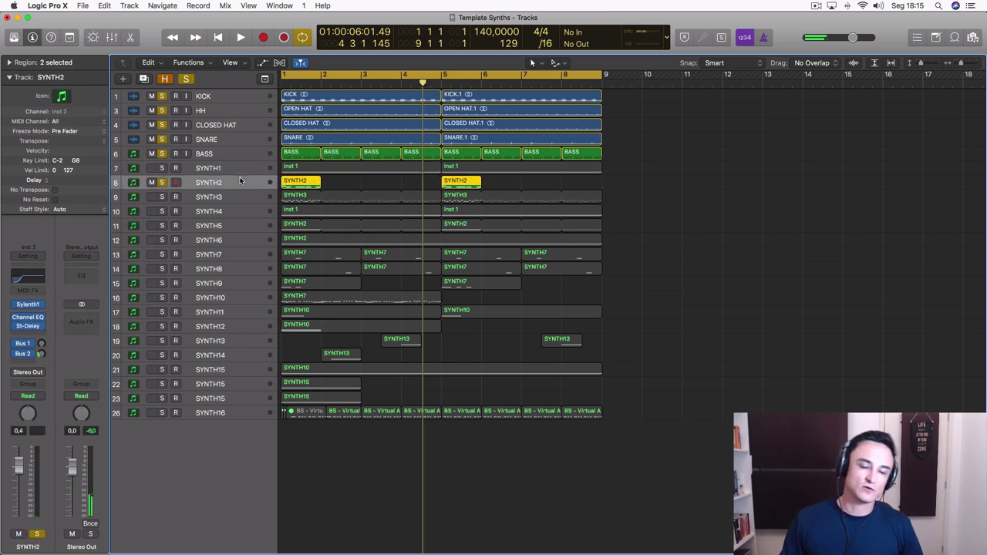
pyautogui.press('space')
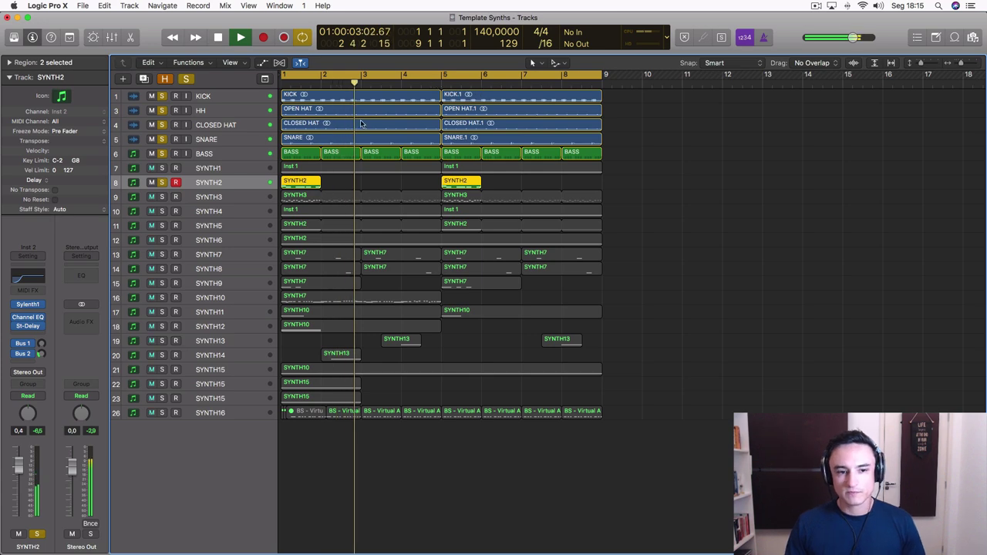
pyautogui.click(24, 303)
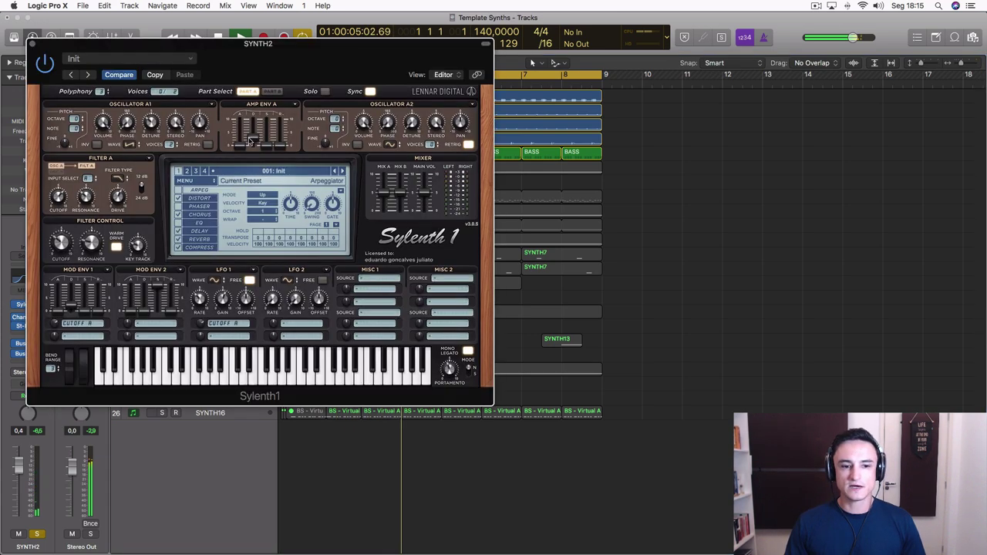
pyautogui.moveTo(257, 70); pyautogui.dragTo(579, 83)
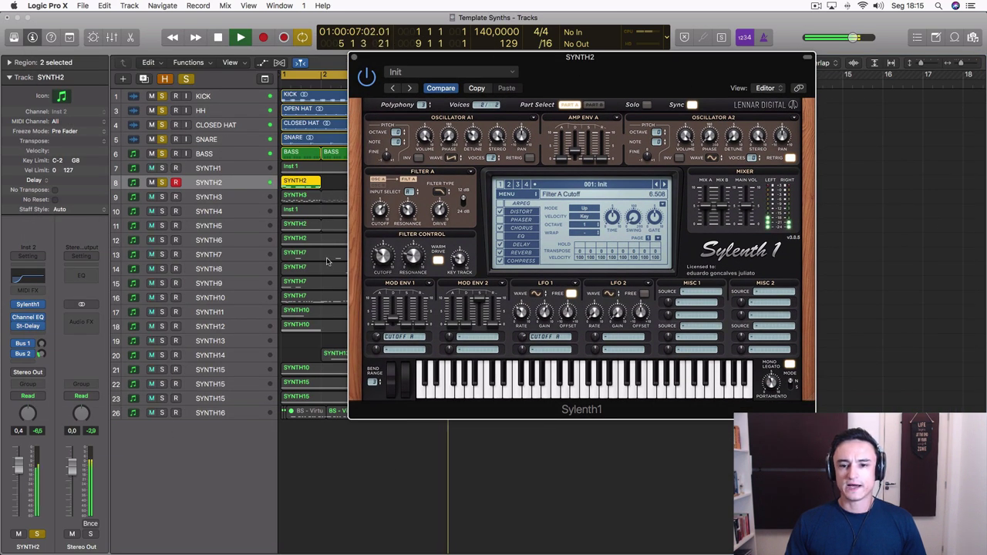
pyautogui.press('space')
pyautogui.click(354, 57)
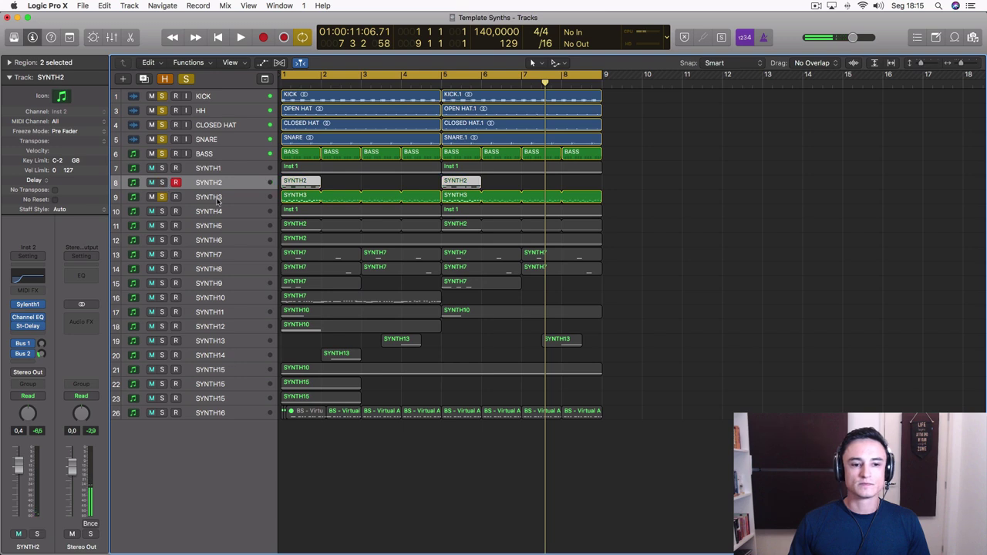
# - Audition the soloed SYNTH3 track from the start of the project with its Sylenth1 settings open beside the tracks
pyautogui.click(219, 199)
pyautogui.press('Return')
pyautogui.press('space')
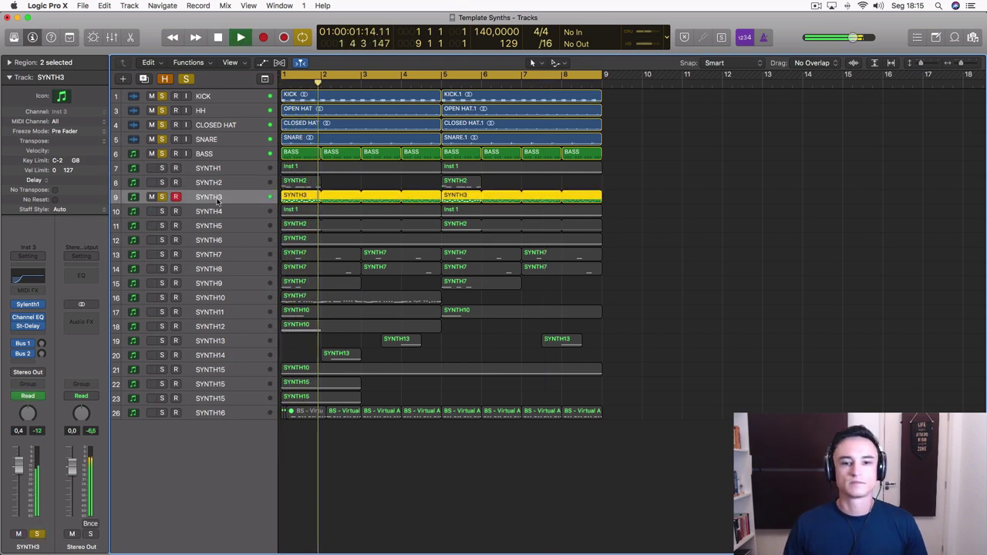
pyautogui.click(28, 304)
pyautogui.moveTo(339, 49); pyautogui.dragTo(605, 50)
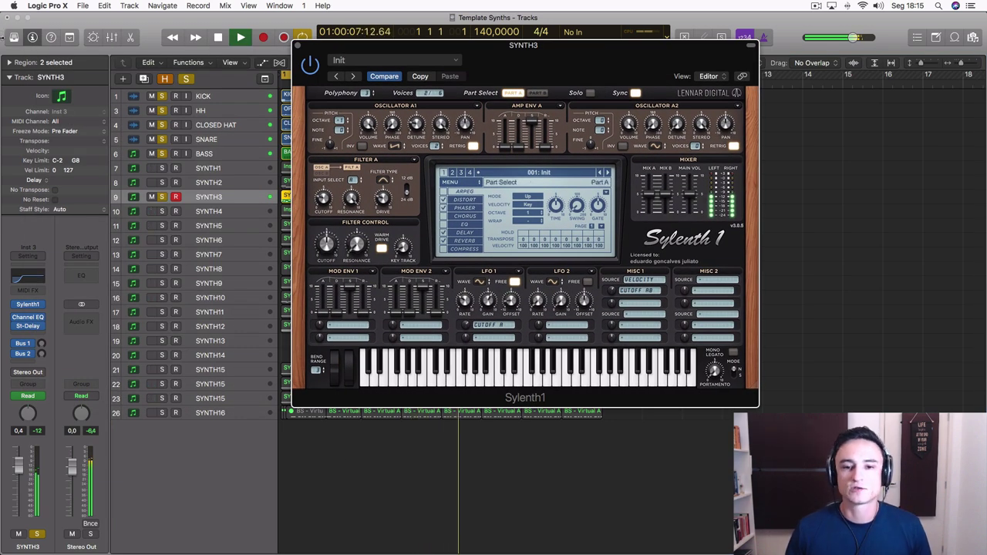
pyautogui.press('space')
# - Solo SYNTH4 in place of SYNTH3 and play it with the groove, keeping the plug-in window clear of the regions
pyautogui.click(162, 197)
pyautogui.click(162, 211)
pyautogui.click(228, 211)
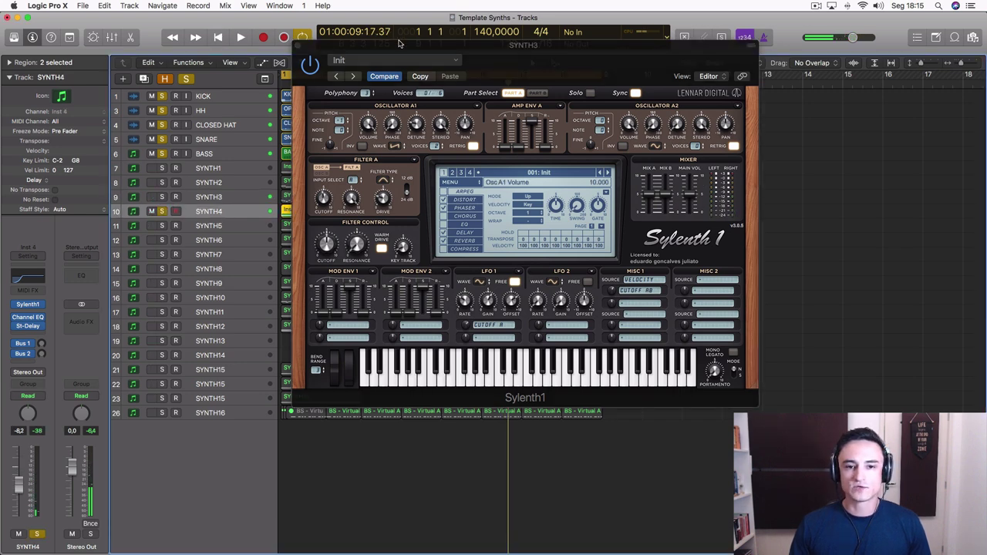
pyautogui.press('space')
pyautogui.moveTo(401, 45); pyautogui.dragTo(570, 54)
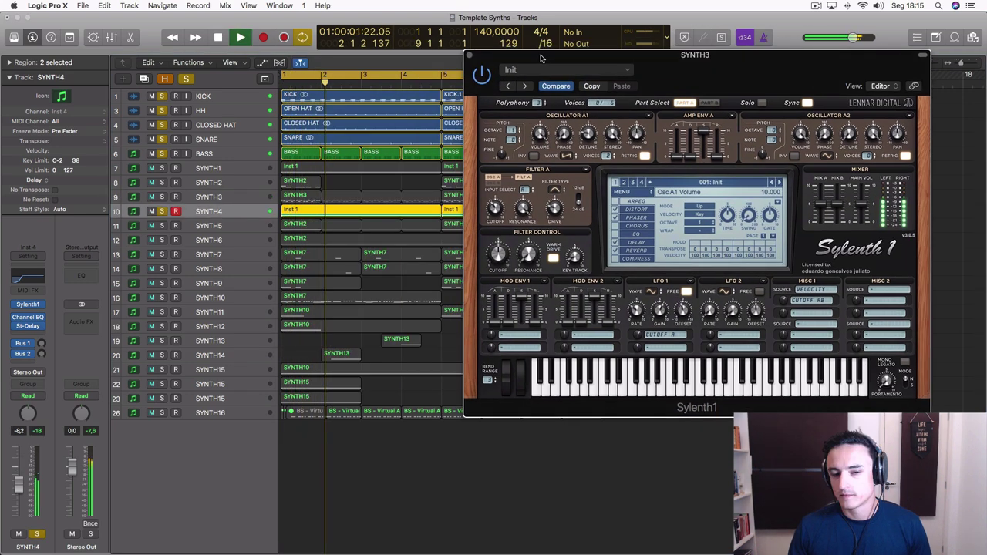
# - Solo SYNTH5 in place of SYNTH4, audition it with its Sylenth1 settings in view, and end by unsoloing it and closing the plug-in
pyautogui.click(162, 211)
pyautogui.click(162, 225)
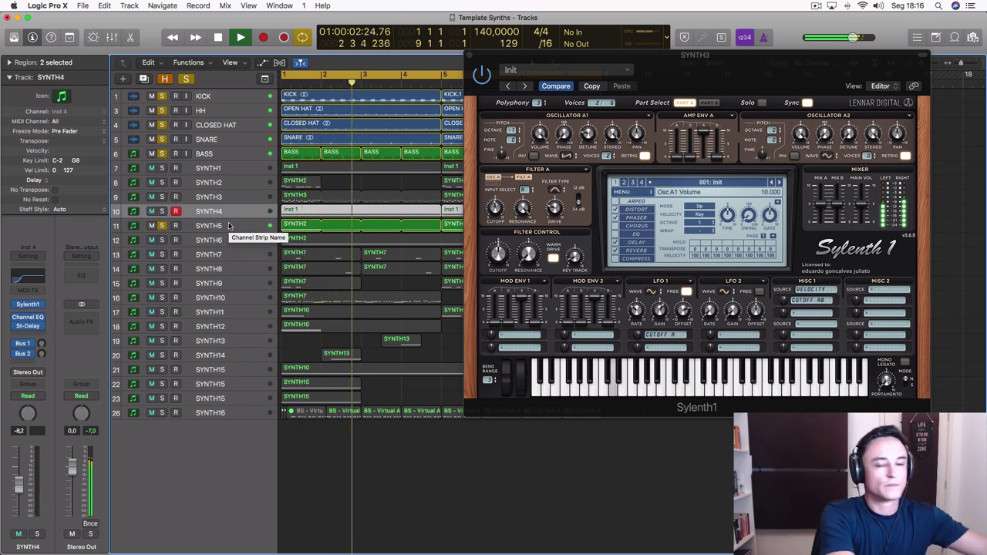
pyautogui.click(228, 225)
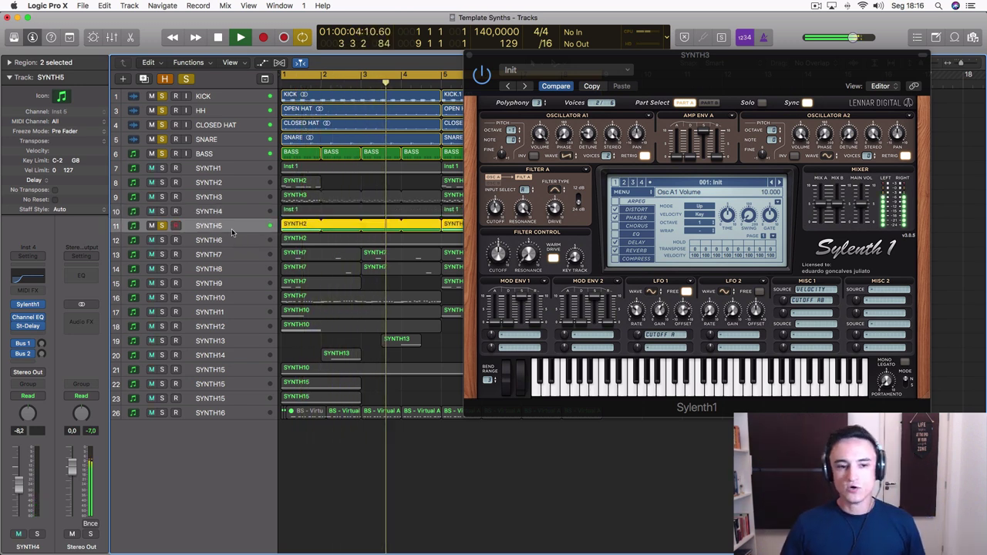
pyautogui.click(27, 296)
pyautogui.click(507, 64)
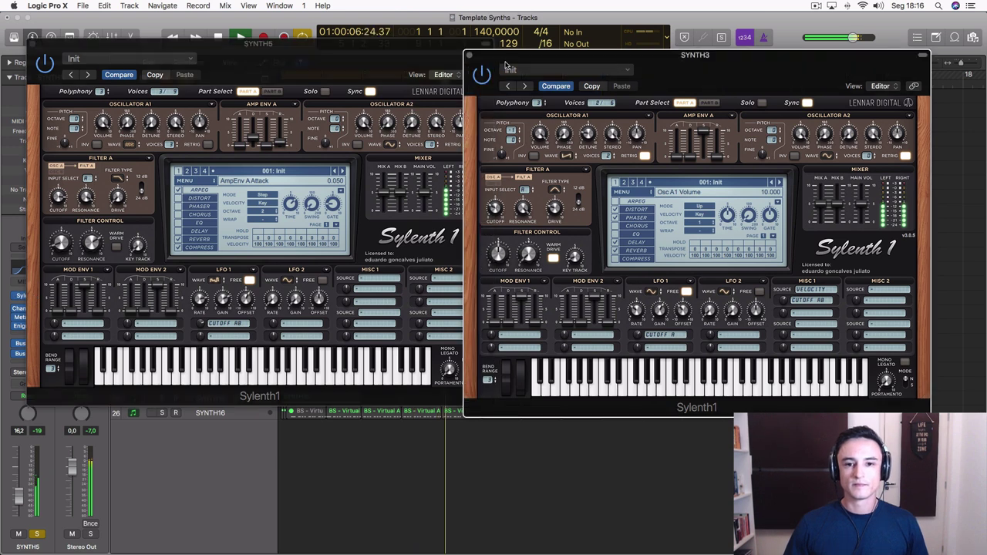
pyautogui.click(468, 55)
pyautogui.moveTo(393, 50); pyautogui.dragTo(669, 24)
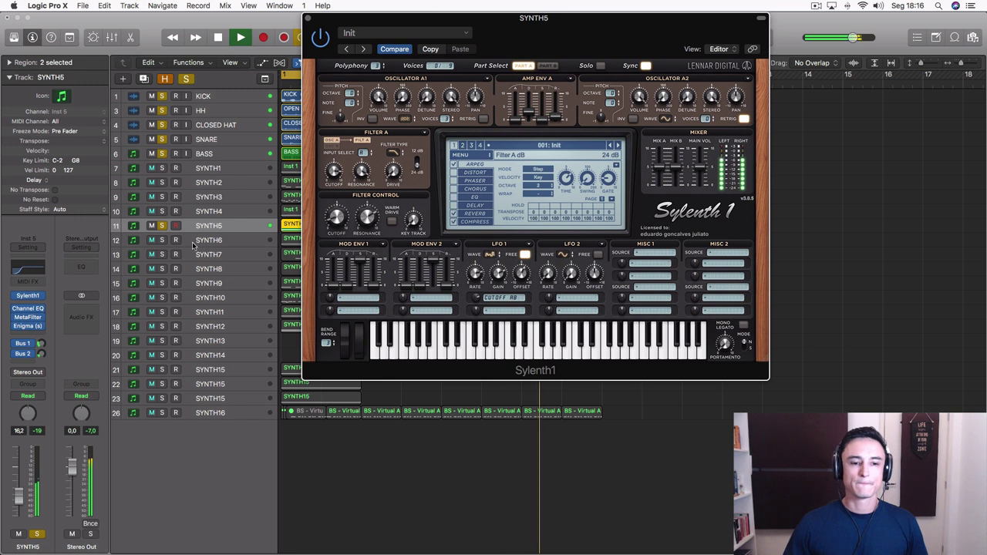
pyautogui.press('space')
pyautogui.press('s')
pyautogui.click(307, 17)
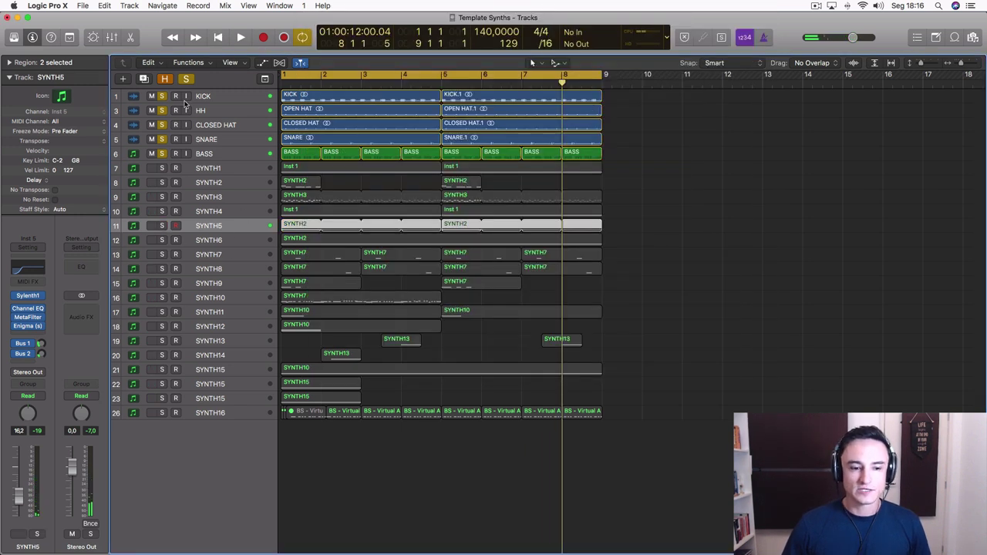
# - Solo the SYNTH6 track and play it briefly with the drums and bass
pyautogui.click(161, 241)
pyautogui.click(214, 243)
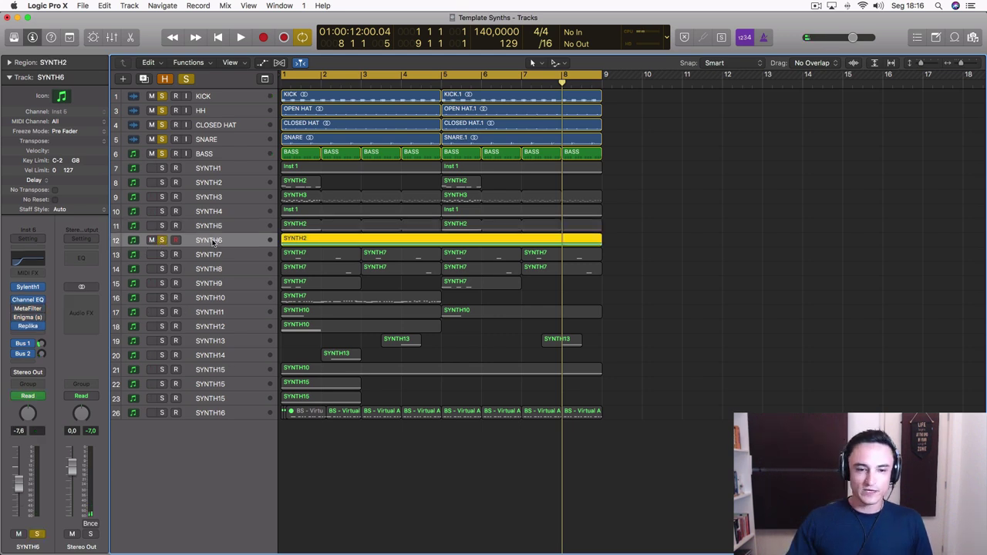
pyautogui.press('space')
pyautogui.press('space')
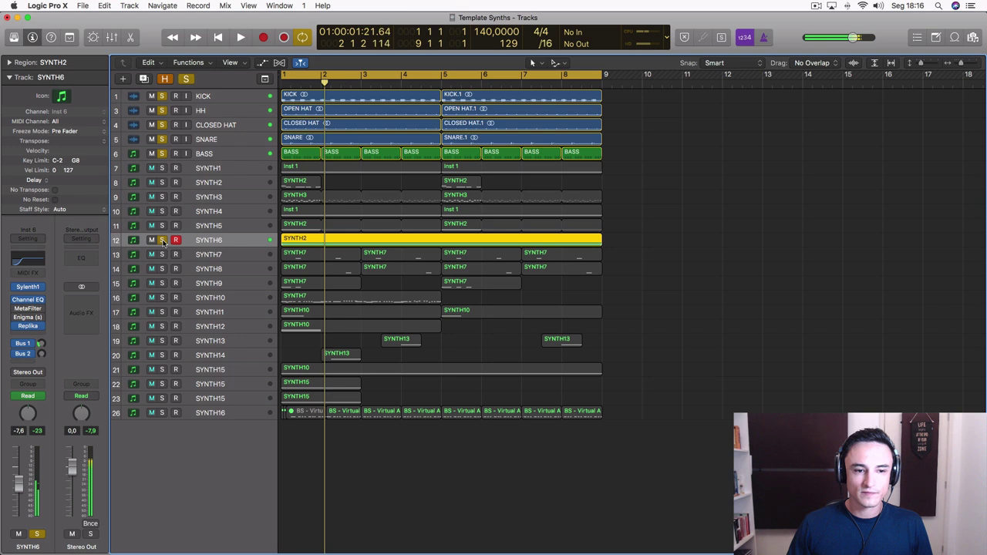
# - Solo SYNTH7 in place of SYNTH6, play it with the groove, and add SYNTH8 to the solo
pyautogui.click(162, 241)
pyautogui.click(162, 255)
pyautogui.press('space')
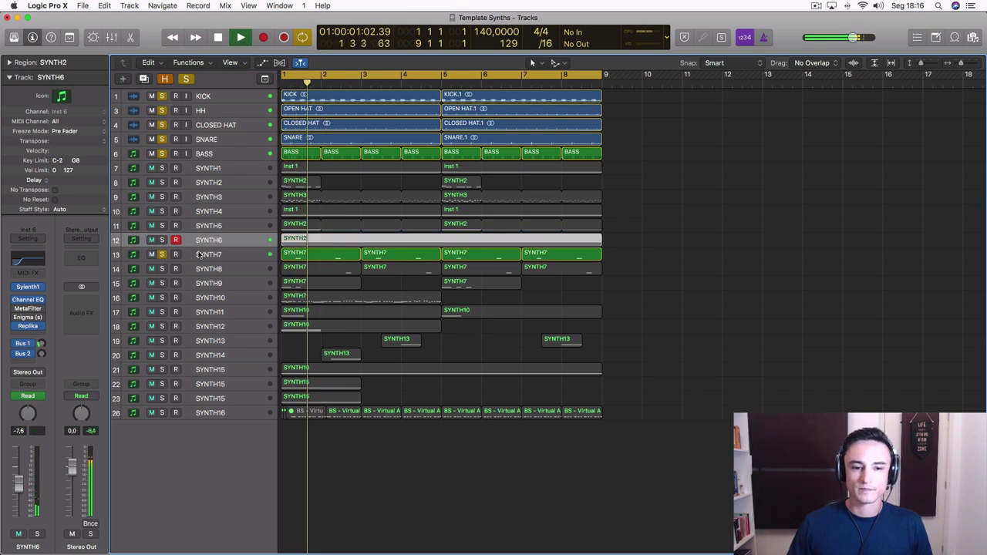
pyautogui.click(162, 268)
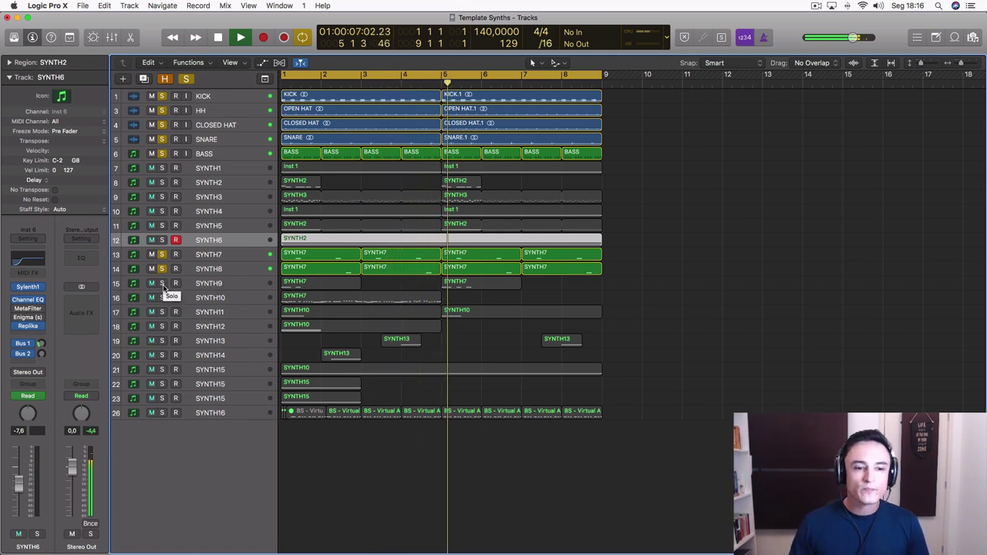
# - Solo SYNTH10 in place of SYNTH7 and SYNTH8, play it with the drums and bass, and unsolo it
pyautogui.moveTo(163, 270); pyautogui.dragTo(163, 255)
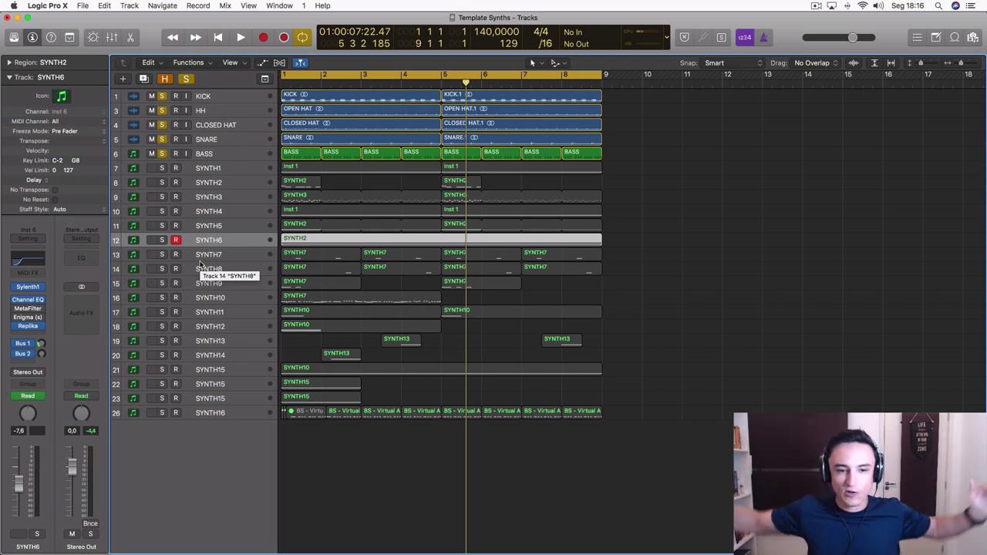
pyautogui.click(227, 300)
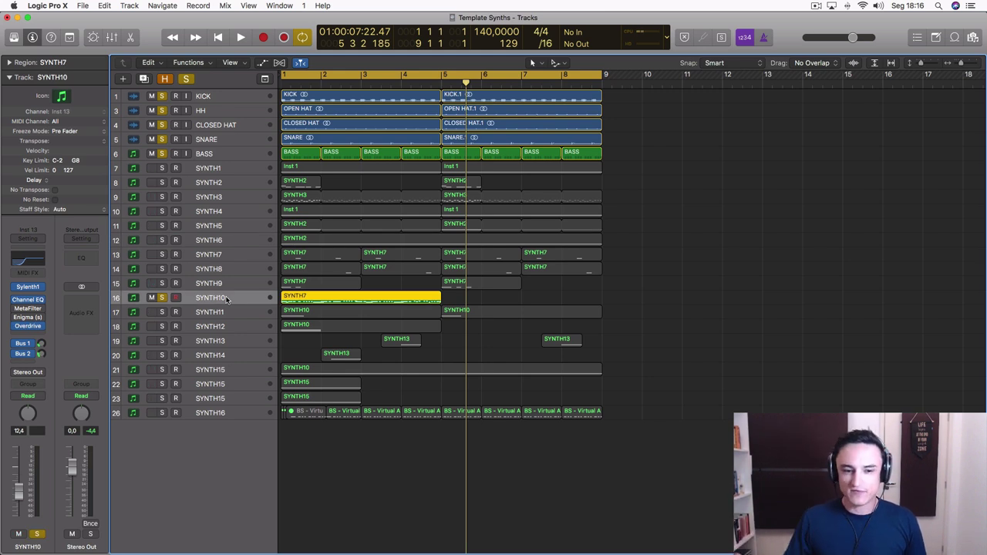
pyautogui.press('space')
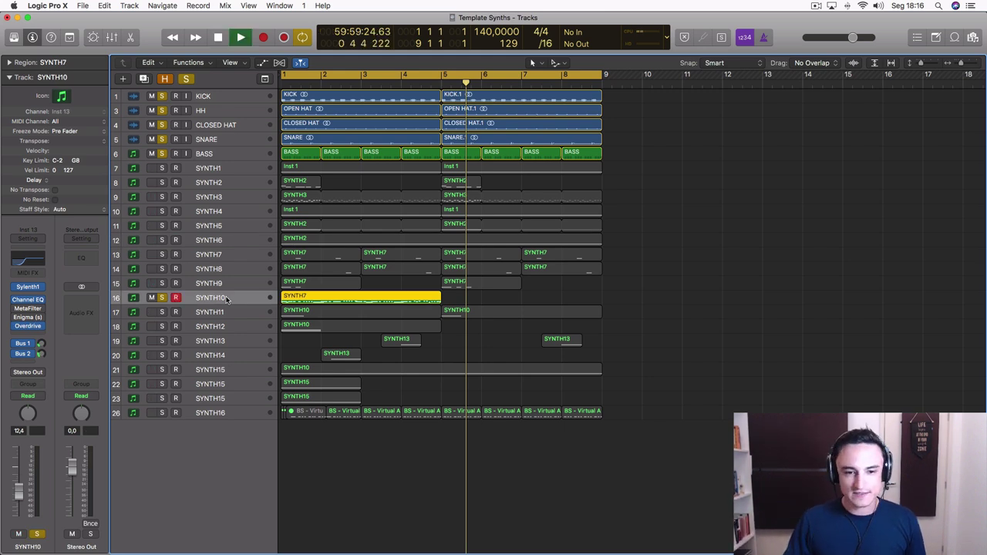
pyautogui.press('space')
pyautogui.click(162, 299)
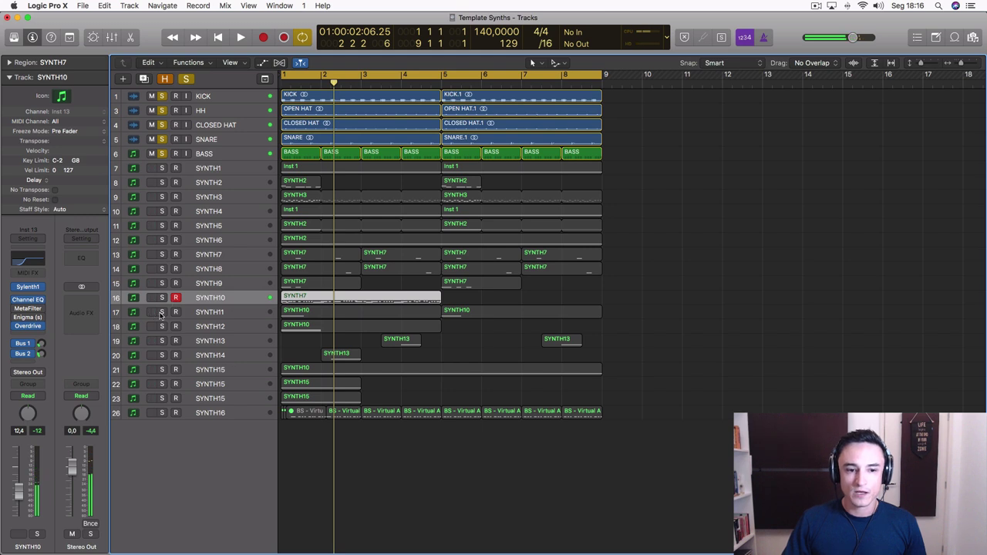
# - Solo and select the SYNTH11 track, and audition it over the drums and bass
pyautogui.click(162, 312)
pyautogui.click(216, 312)
pyautogui.press('space')
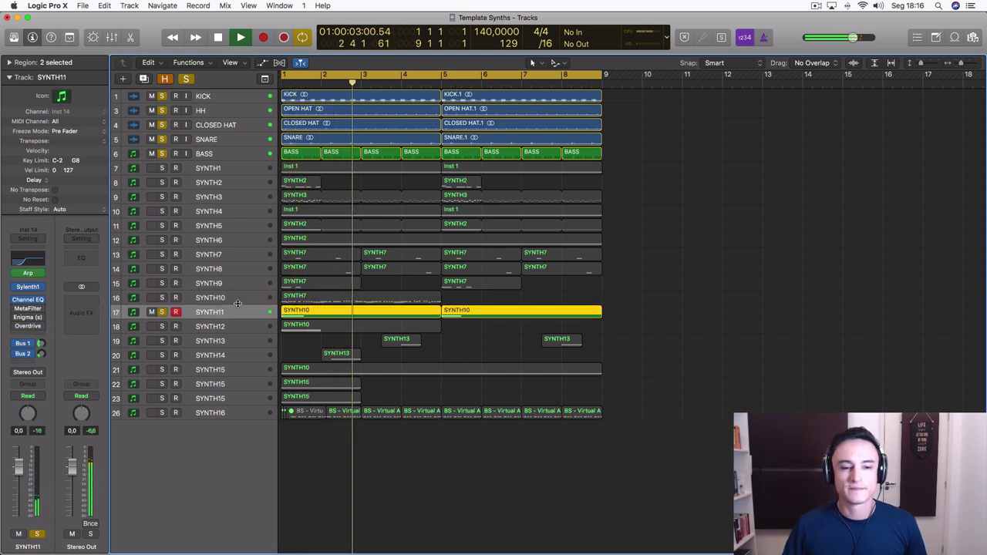
pyautogui.press('space')
# - Solo SYNTH12 in place of SYNTH11, select its track and play it with the groove
pyautogui.click(162, 326)
pyautogui.click(162, 312)
pyautogui.click(210, 326)
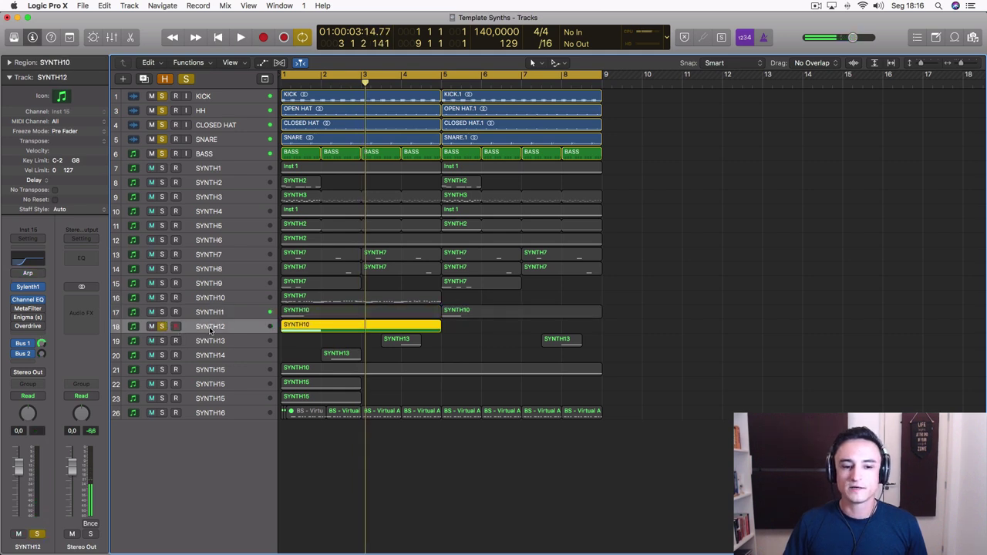
pyautogui.press('space')
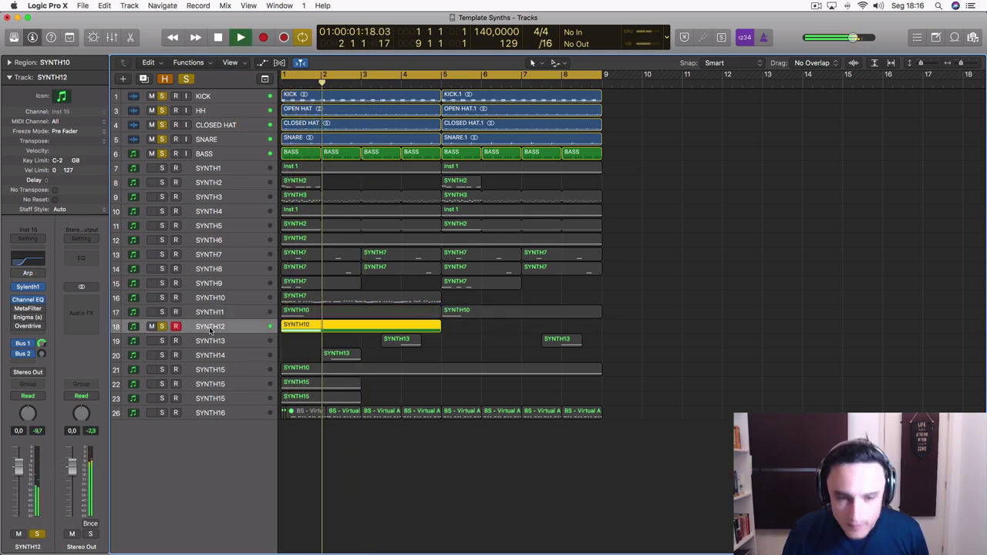
# - Add SYNTH13 and SYNTH14 to the solo and play the loop again from its start
pyautogui.click(162, 341)
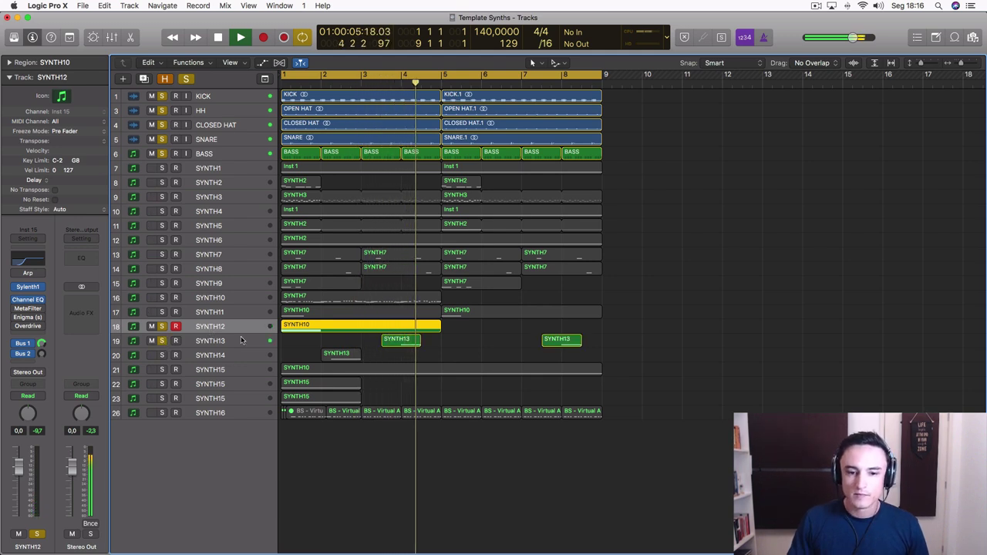
pyautogui.click(162, 355)
pyautogui.press('space')
pyautogui.press('space')
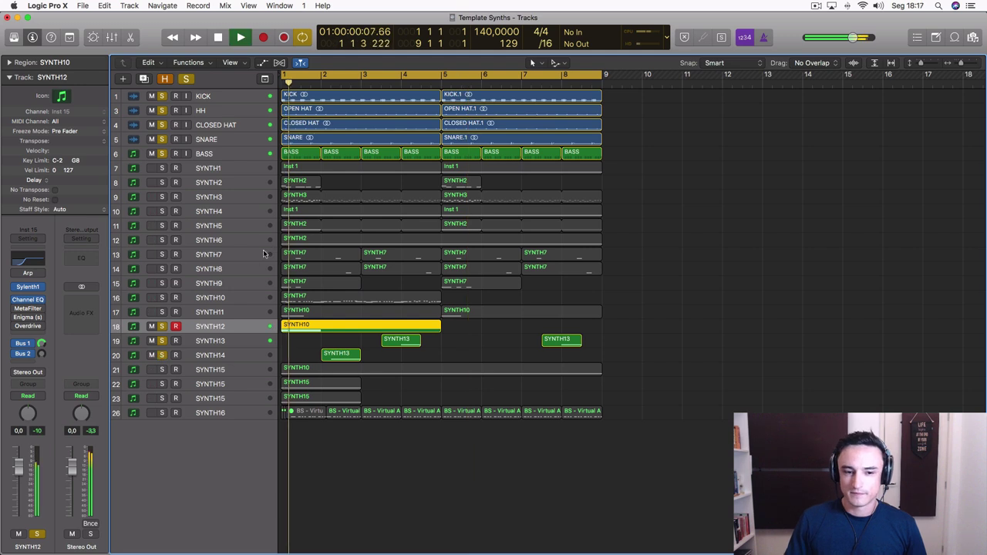
# - Unsolo SYNTH12, SYNTH13 and SYNTH14, then solo the SYNTH15 part on track 21 and play it with the groove
pyautogui.click(166, 327)
pyautogui.click(164, 370)
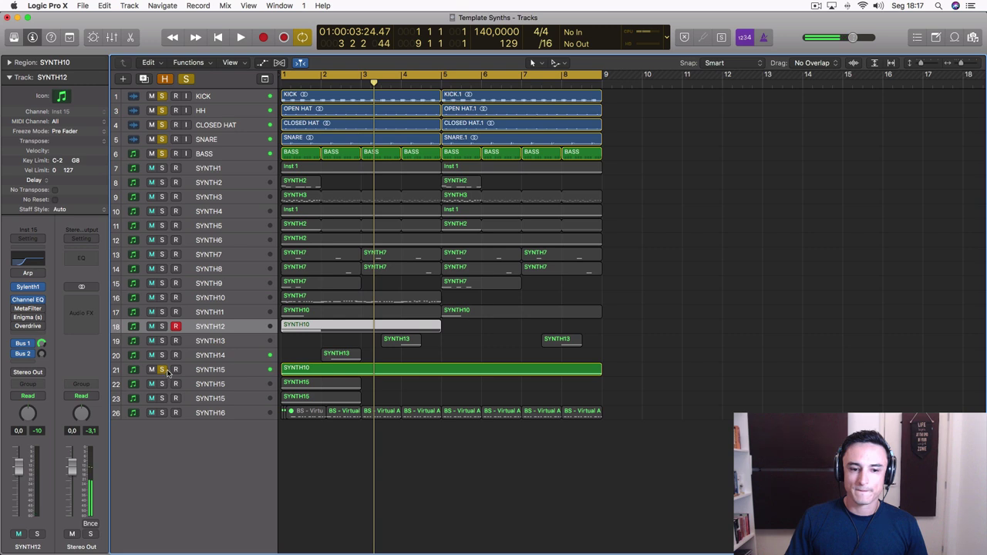
pyautogui.press('space')
pyautogui.press('space')
pyautogui.click(211, 370)
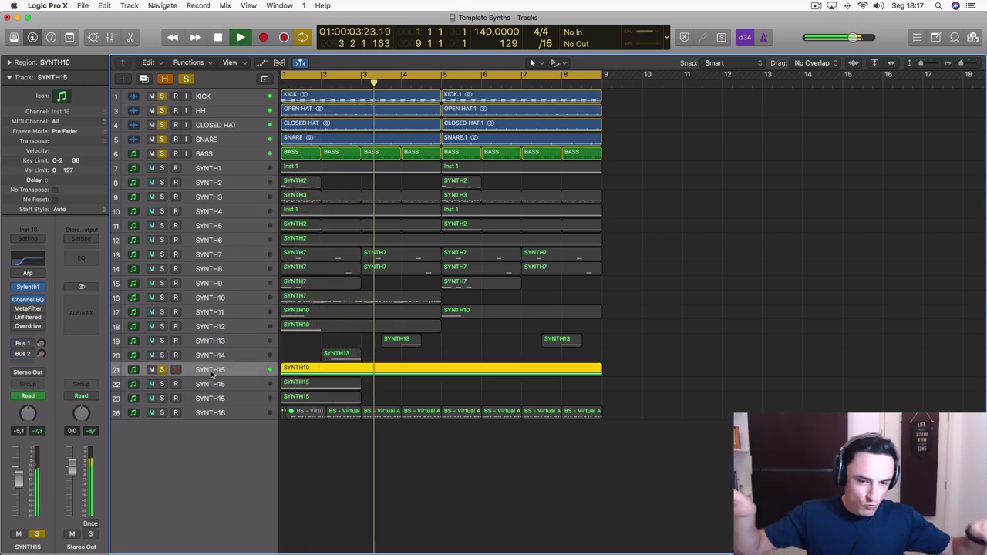
# - Solo the SYNTH15 part on track 22 in place of track 21, audition it, then unsolo it and stop playback
pyautogui.click(164, 371)
pyautogui.click(163, 384)
pyautogui.press('space')
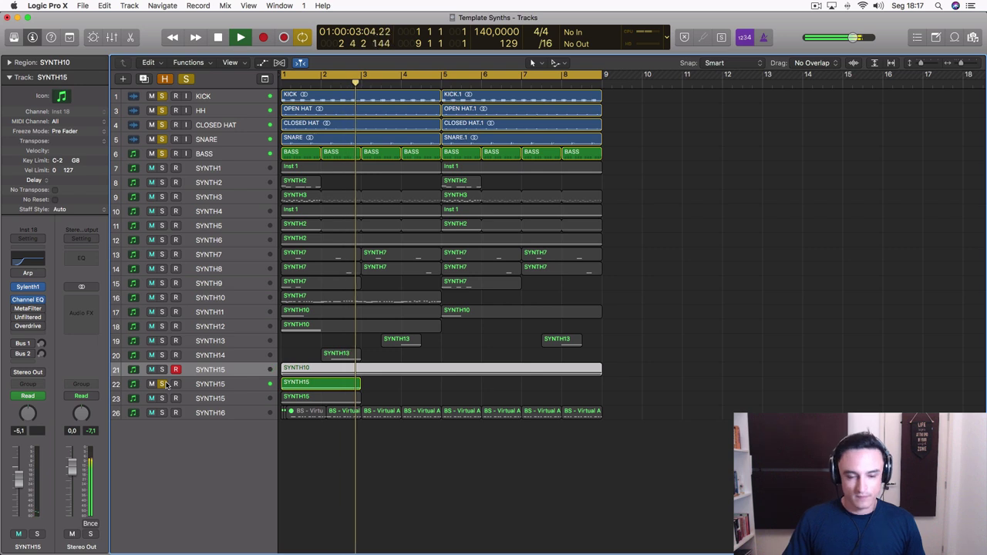
pyautogui.click(162, 384)
pyautogui.press('space')
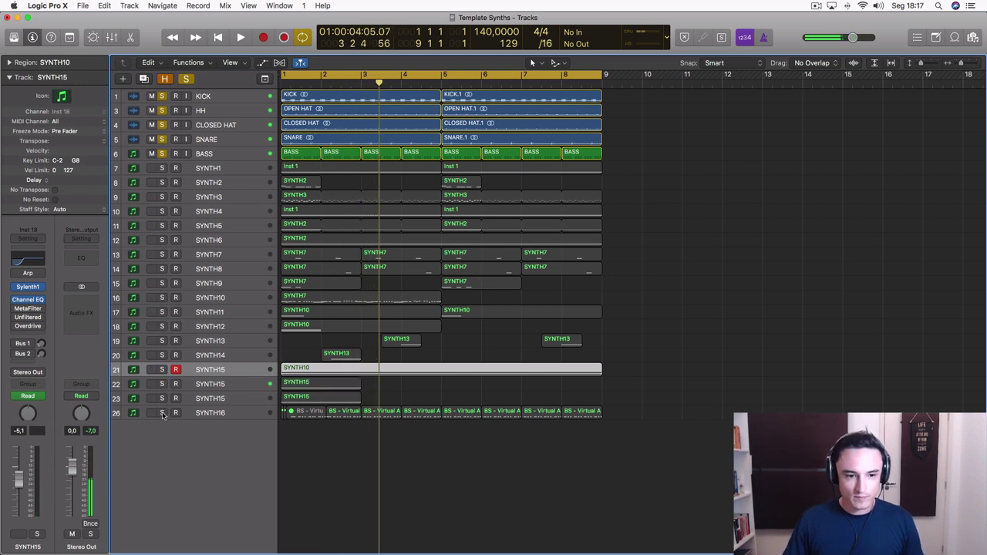
# - Solo and select SYNTH16, play it with the drums and bass, and unsolo it
pyautogui.click(163, 413)
pyautogui.press('space')
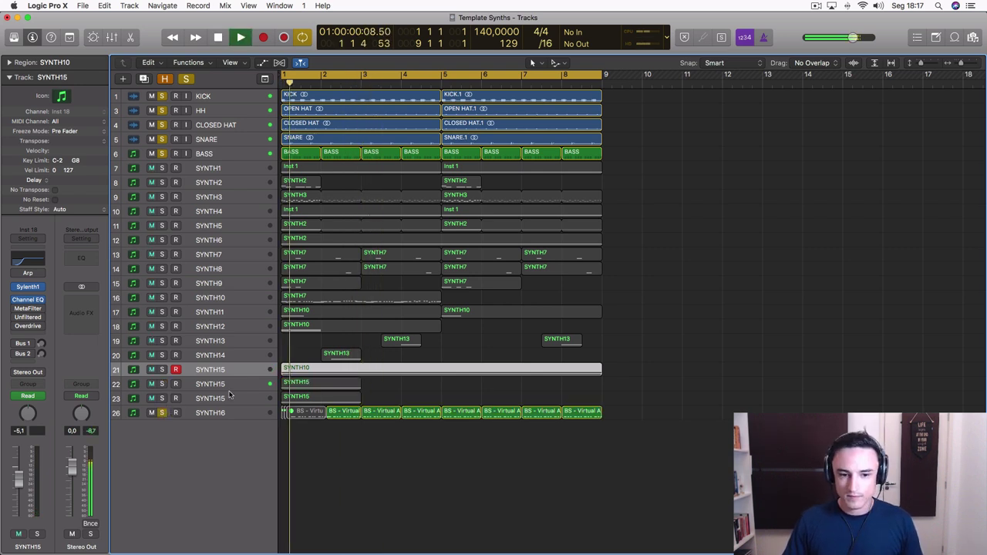
pyautogui.click(189, 414)
pyautogui.click(163, 414)
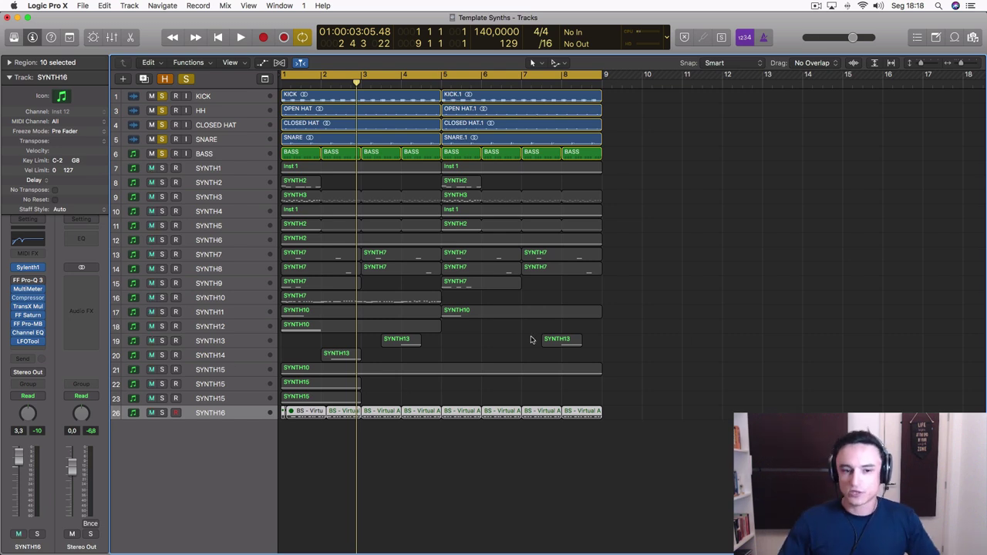
# - Clear all remaining solos and minimise the Template Synths project to show the full NOVA 140 - Template Synths arrangement
pyautogui.keyDown('alt'); pyautogui.click(162, 154); pyautogui.keyUp('alt')
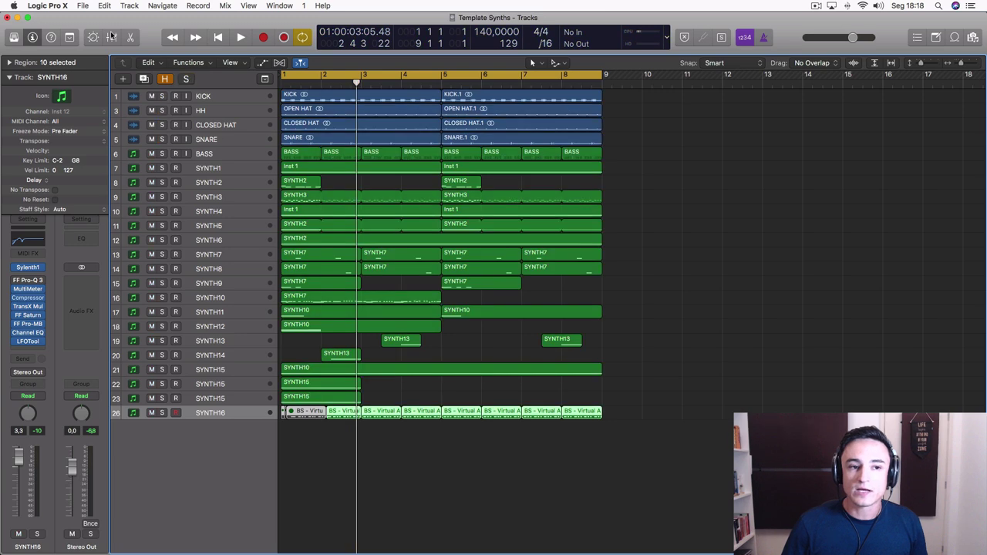
pyautogui.click(17, 18)
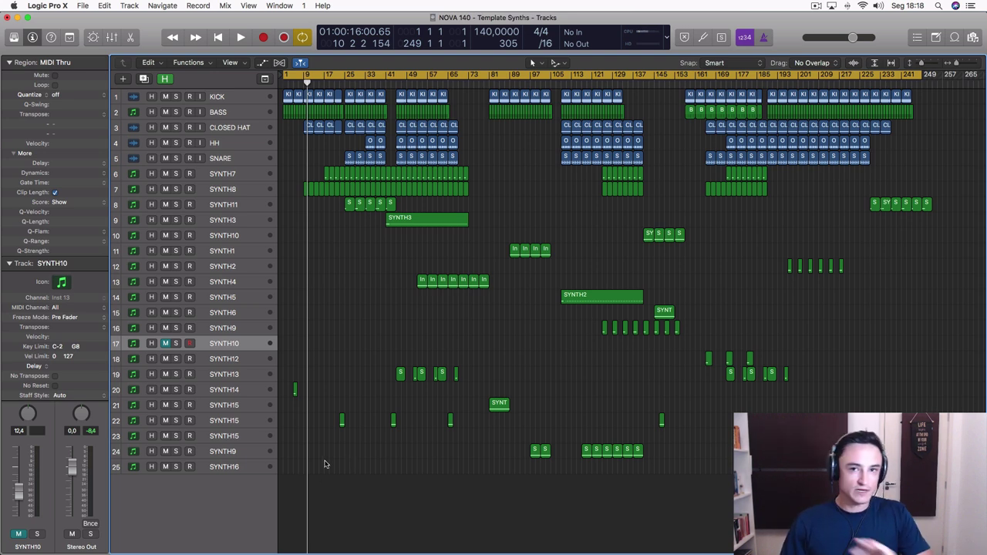
pyautogui.scroll(-3, 309, 388)
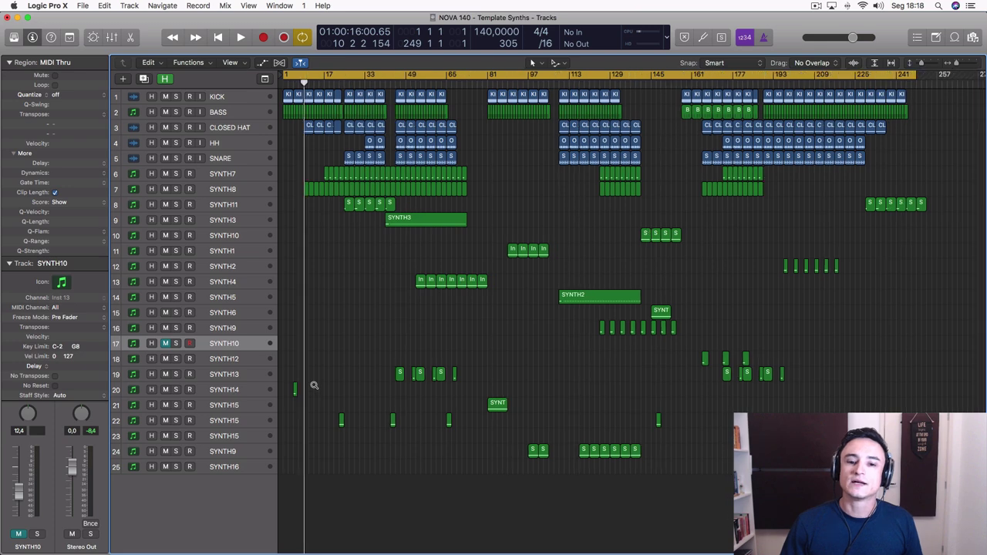
pyautogui.scroll(-2, 348, 382)
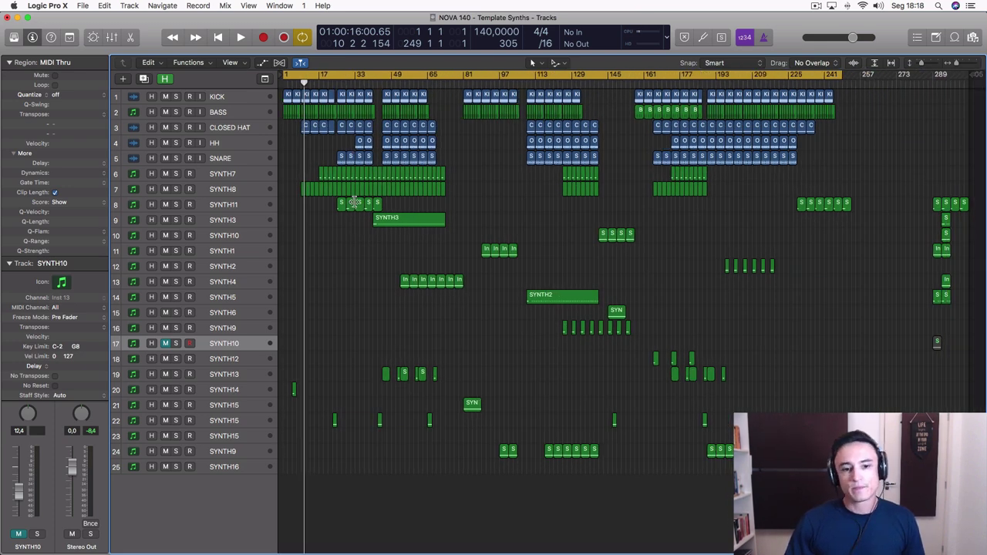
# - Play the NOVA 140 arrangement from bar 1 and follow its opening section up close
pyautogui.press('space')
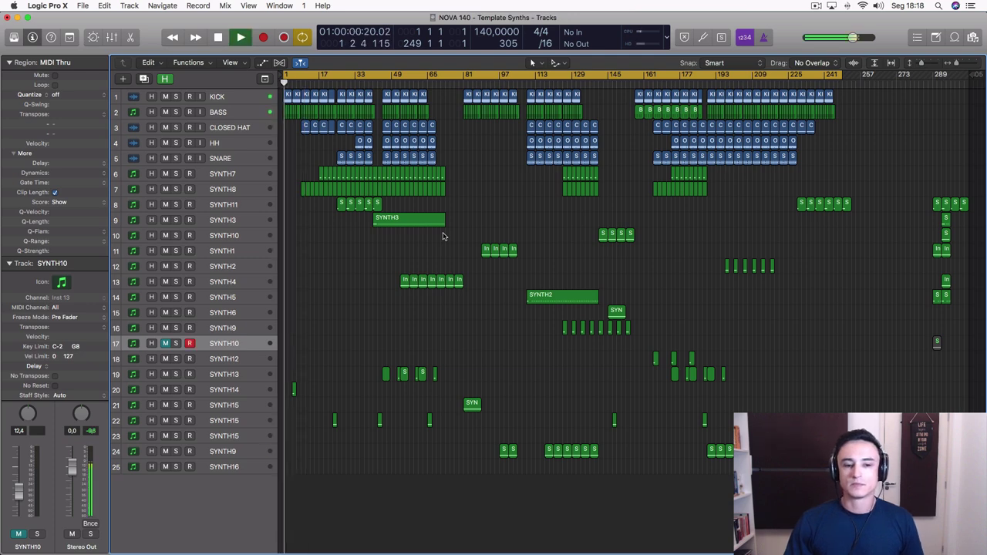
pyautogui.press('super+Right')
pyautogui.press('super+Right')
pyautogui.press('super+Right')
pyautogui.press('super+Right')
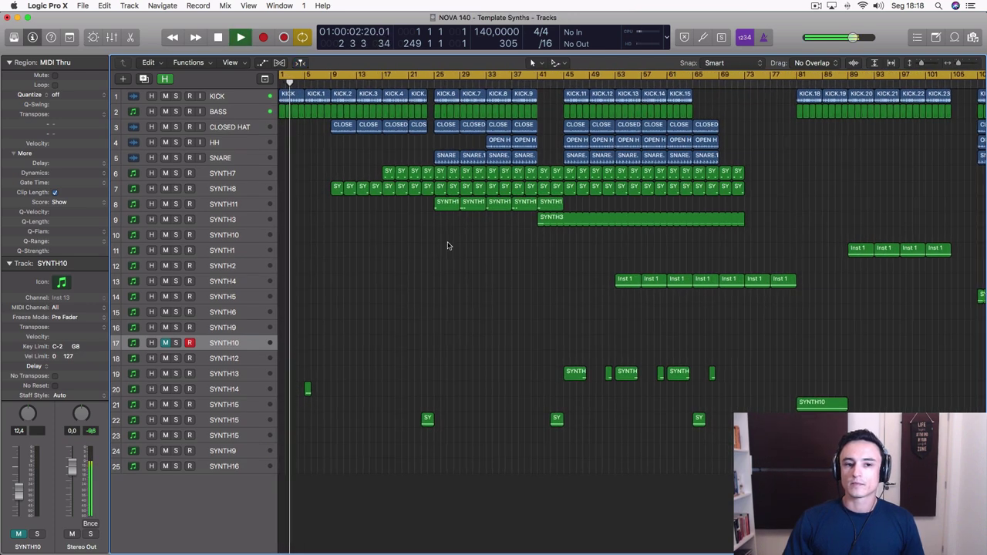
pyautogui.press('super+Left')
pyautogui.press('super+Left')
pyautogui.press('super+Left')
pyautogui.press('super+Left')
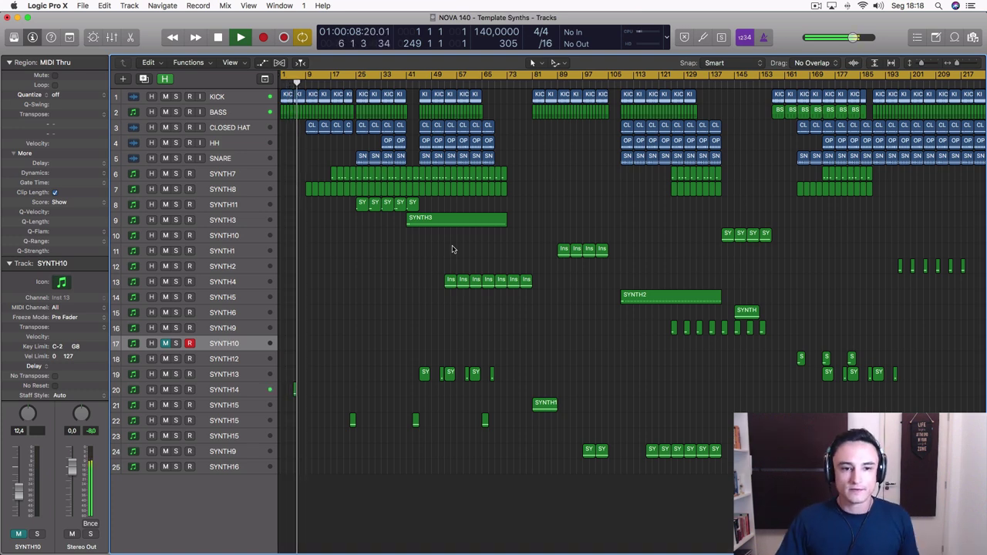
pyautogui.scroll(5, 378, 136)
pyautogui.hscroll(-2, 378, 136)
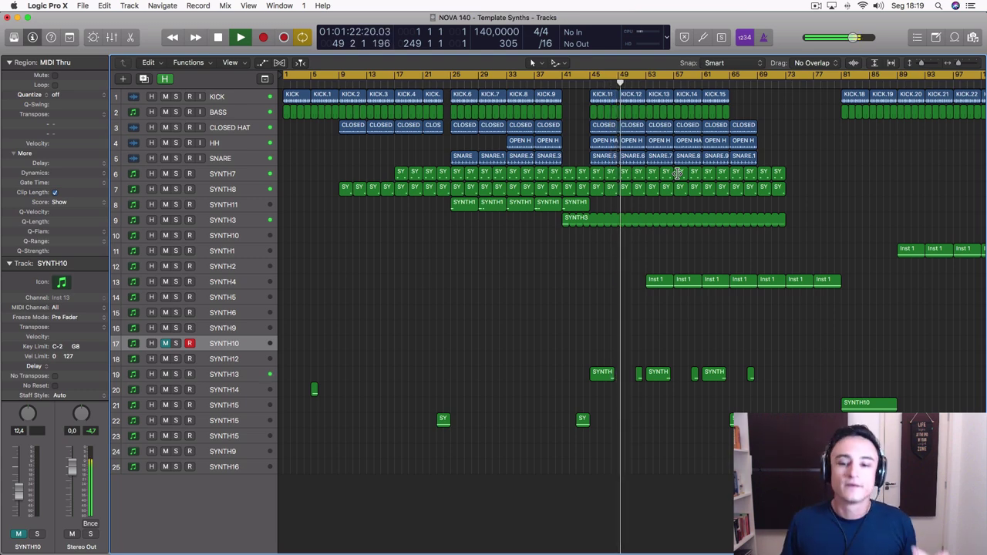
# - Select the SYNTH4 track during its part and skip playback ahead to about bar 64 and then about bar 75
pyautogui.scroll(-5, 646, 297)
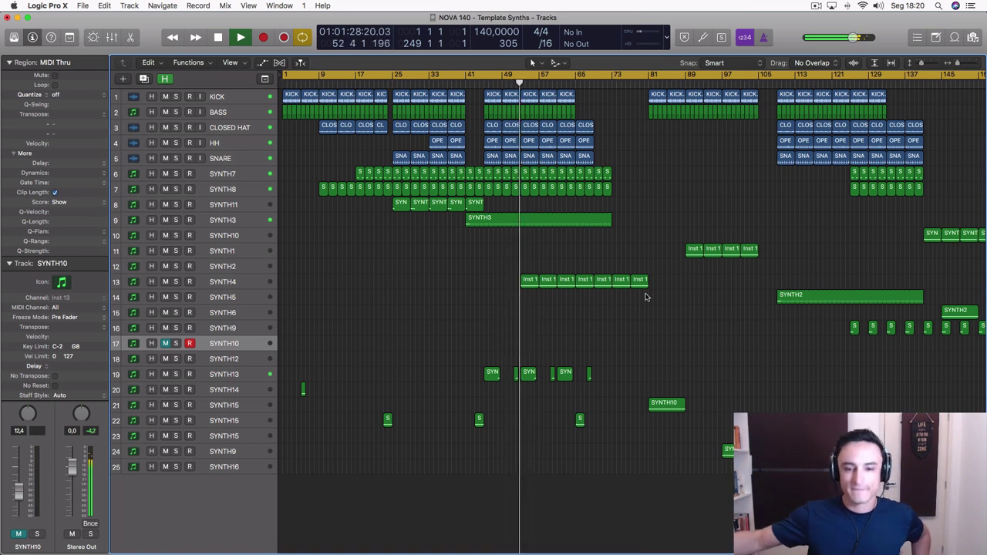
pyautogui.click(235, 285)
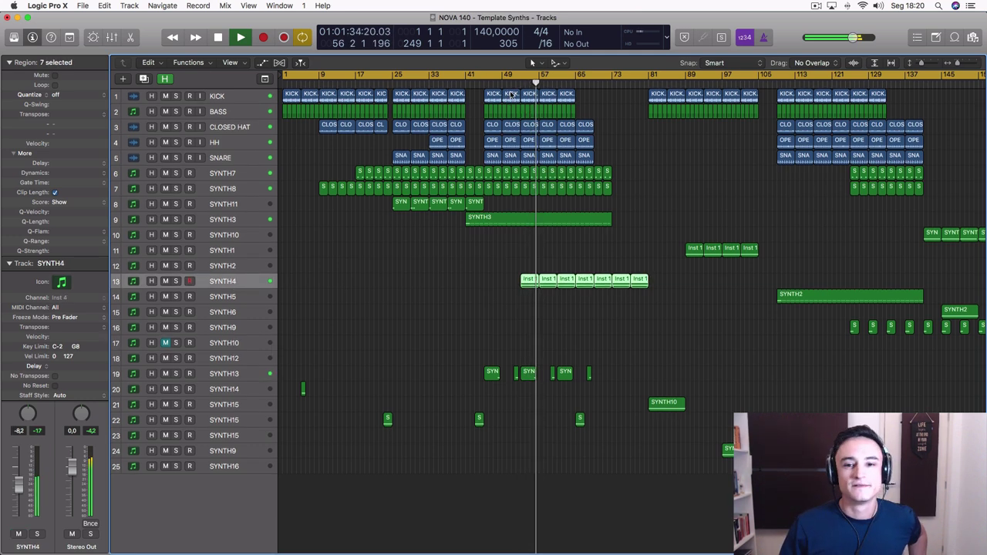
pyautogui.click(573, 83)
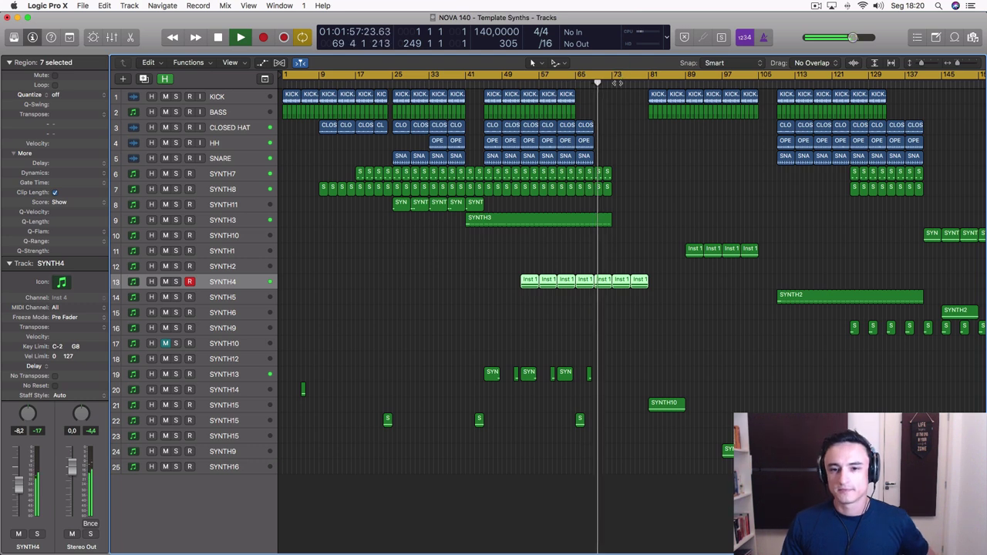
pyautogui.click(621, 81)
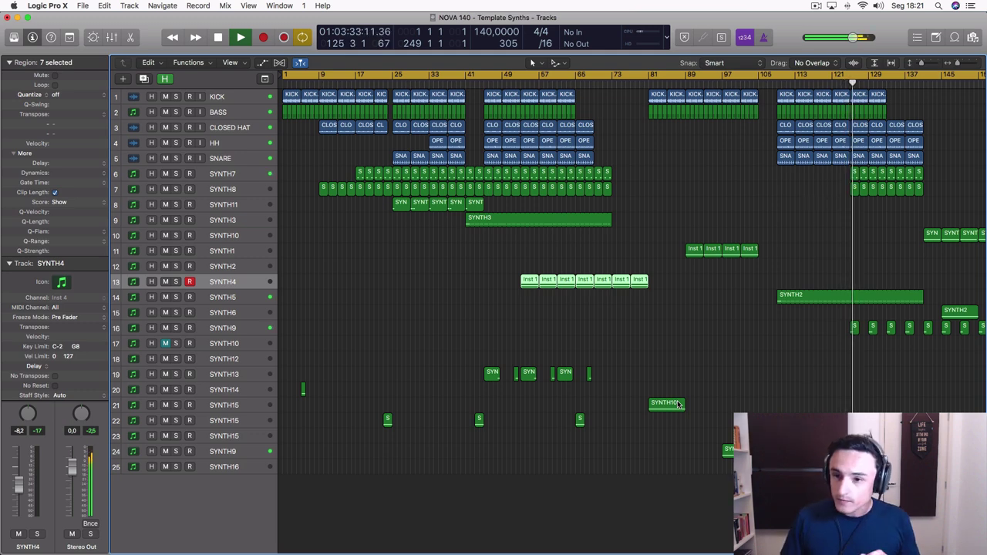
# - Skip playback to the SYNTH10 break at about bar 141, then to just before the kick returns at bar 157
pyautogui.hscroll(5, 756, 408)
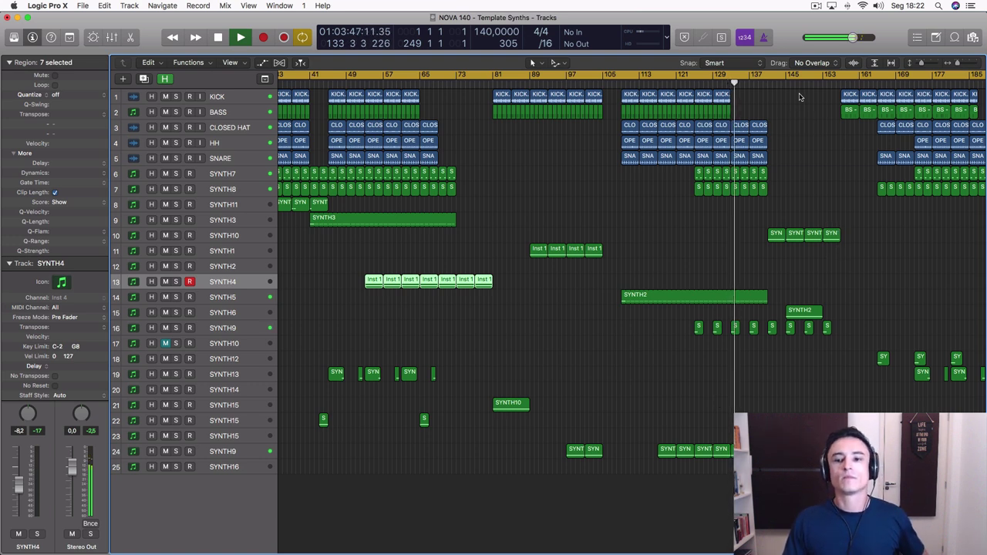
pyautogui.click(768, 83)
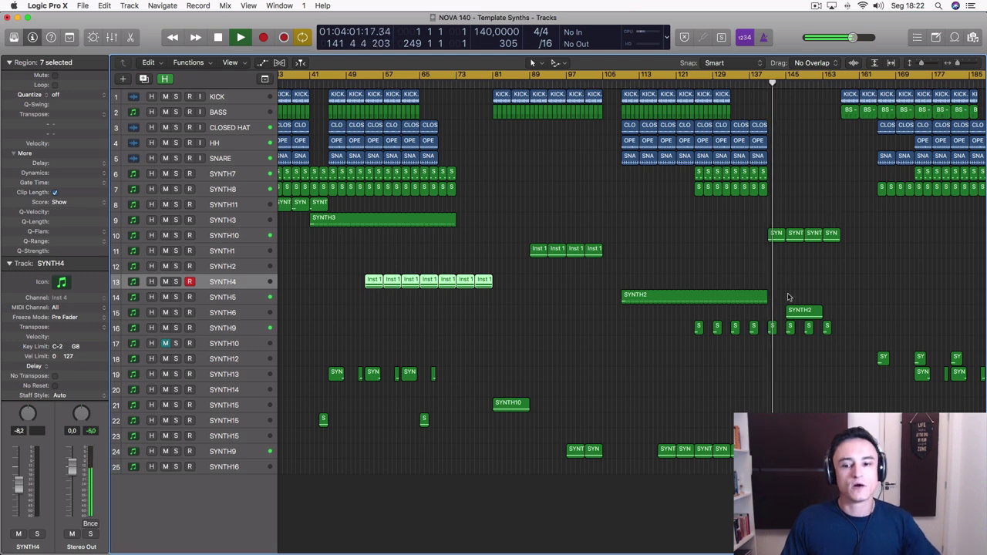
pyautogui.hscroll(5, 888, 347)
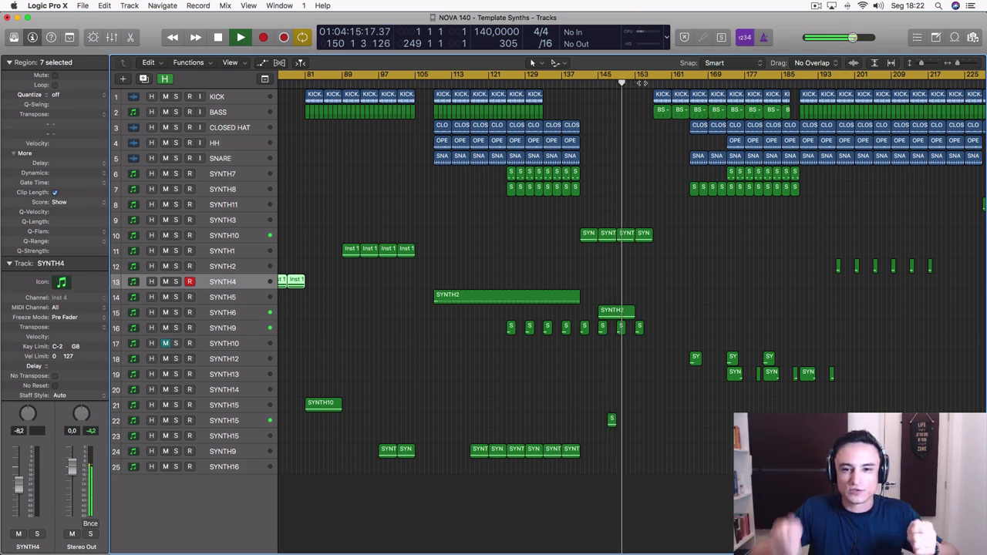
pyautogui.click(644, 81)
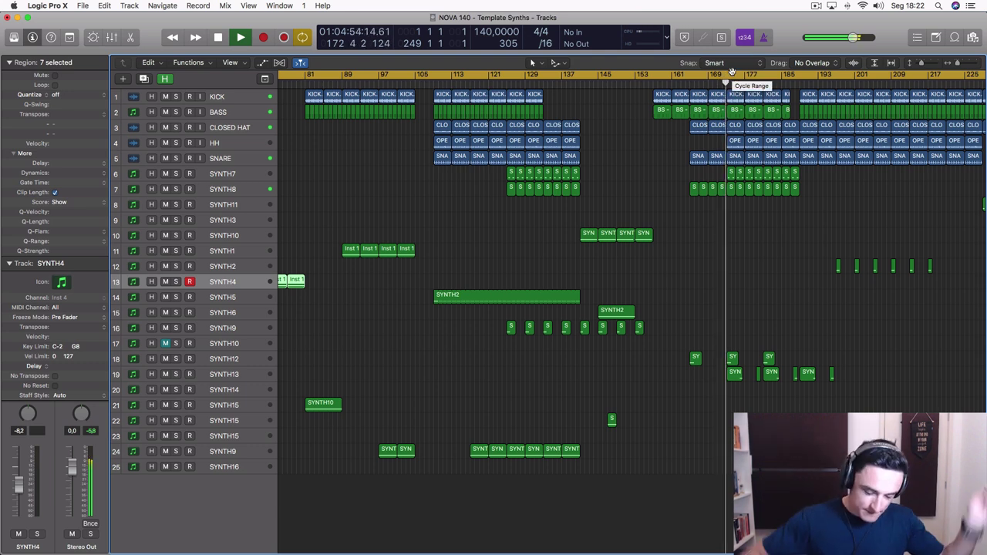
# - Skip playback to the kick and bass return at bar 189, then through the SYNTH2 part to SYNTH11's entry at bar 229
pyautogui.click(801, 80)
pyautogui.hscroll(6, 820, 104)
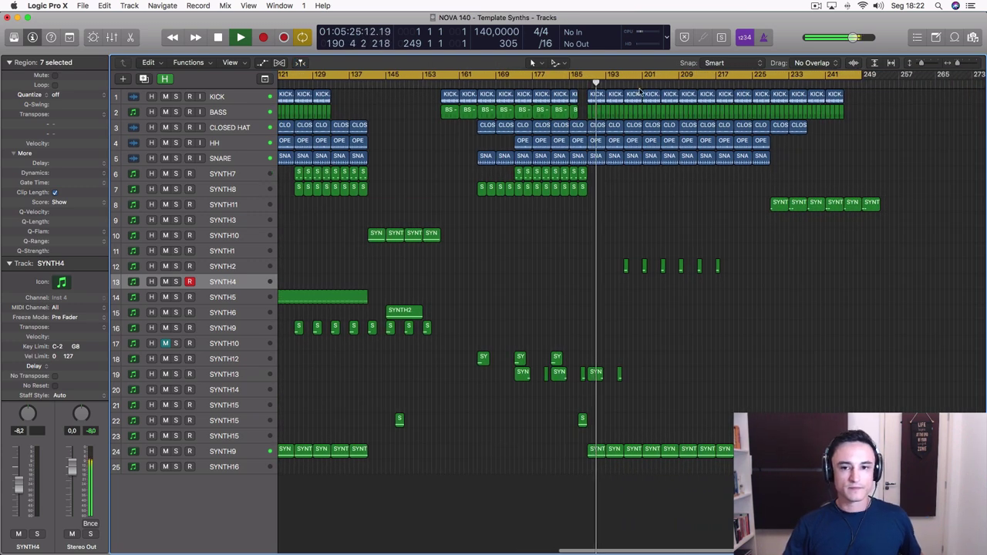
pyautogui.click(589, 83)
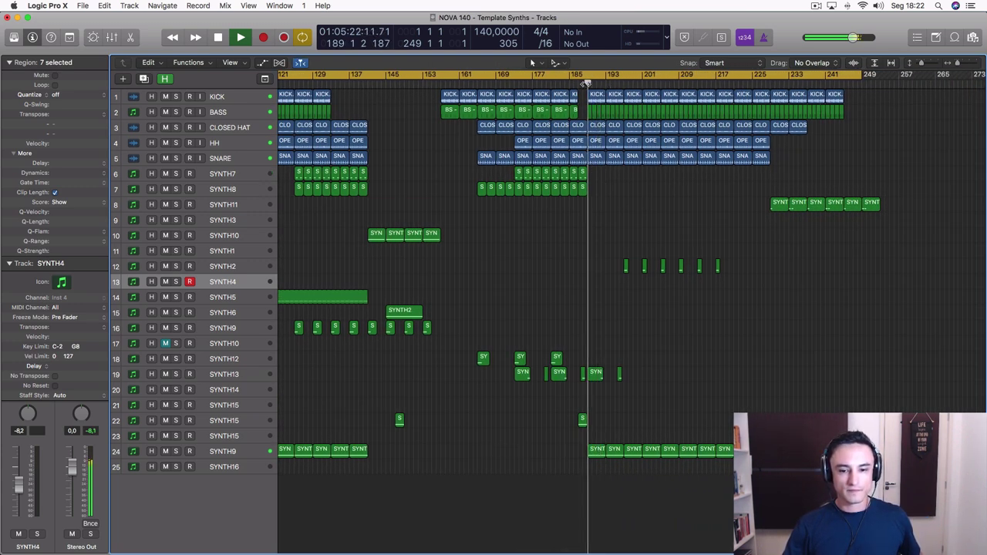
pyautogui.click(626, 82)
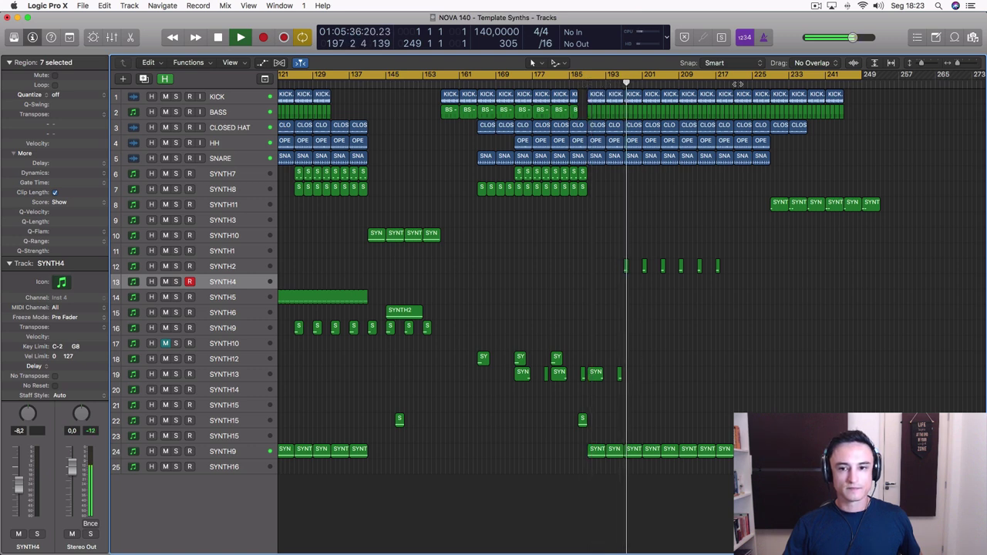
pyautogui.click(739, 83)
pyautogui.click(772, 82)
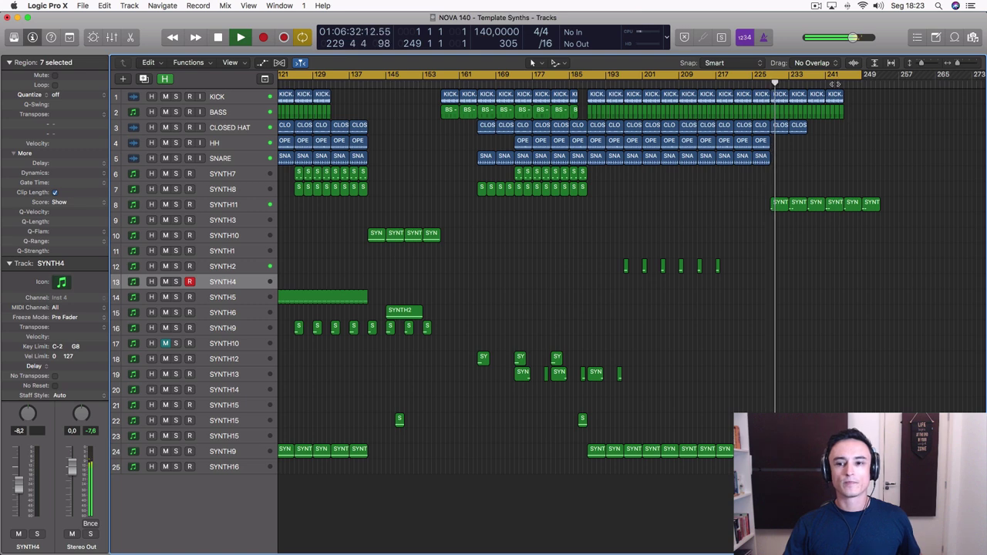
# - Skip playback to about bar 241, turn off the cycle range, and stop with the whole arrangement in view
pyautogui.click(826, 82)
pyautogui.click(828, 75)
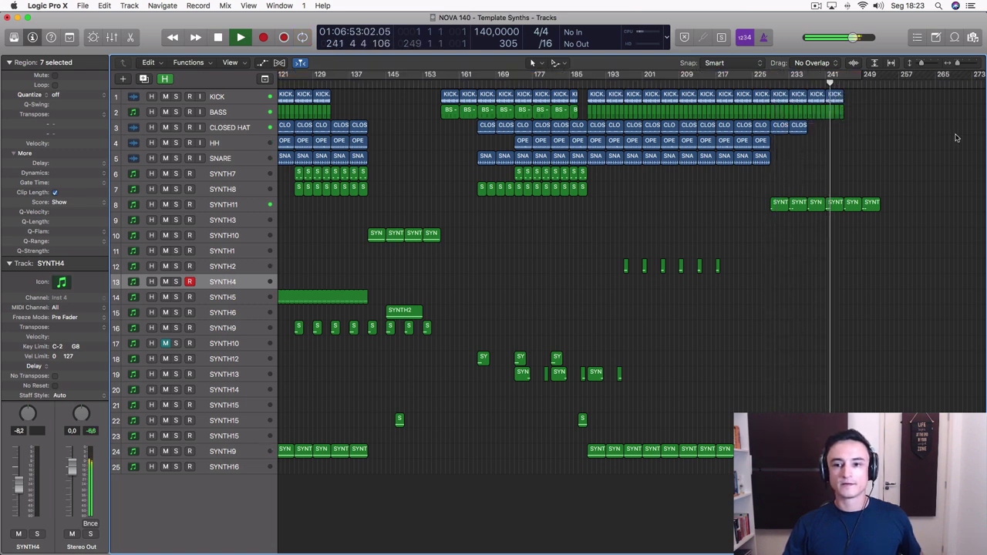
pyautogui.press('super+Left')
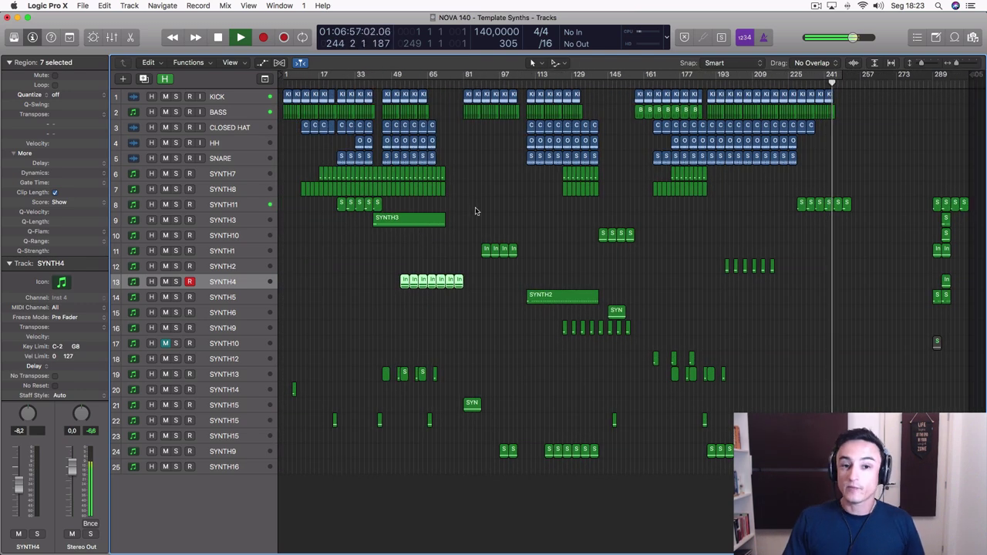
pyautogui.press('space')
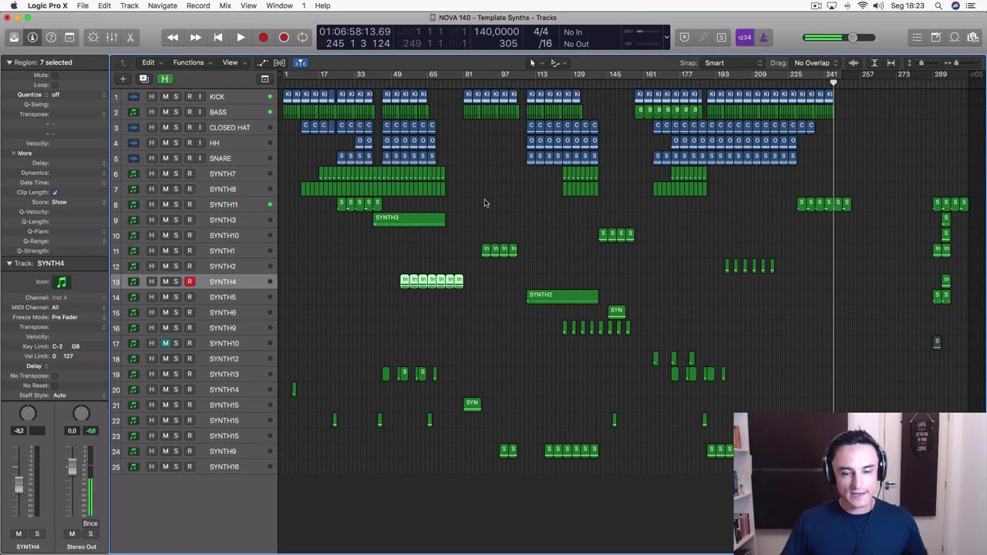